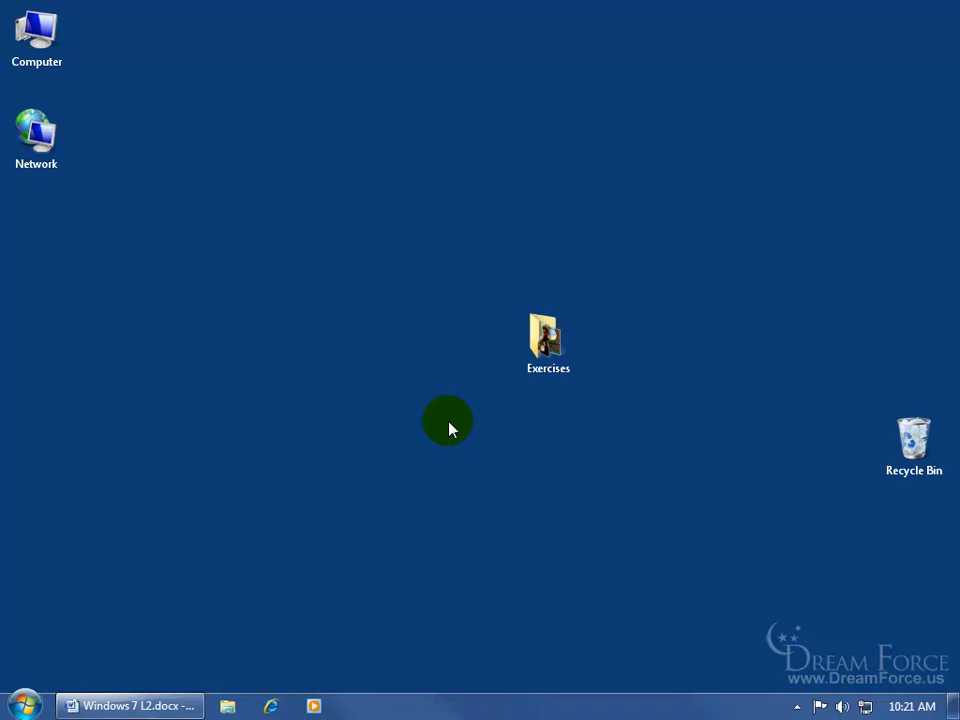
Open Removable Disk (M:) from Computer and review its FAT32, 123 MB properties
{"action": "double_click", "coordinate": [40, 35]}
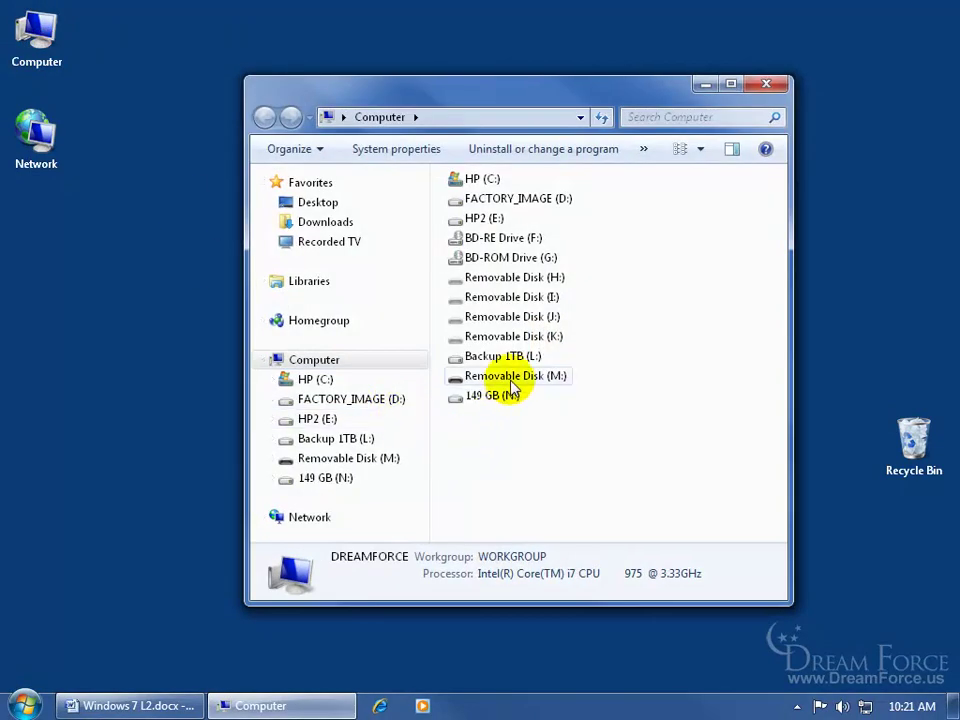
{"action": "double_click", "coordinate": [517, 385]}
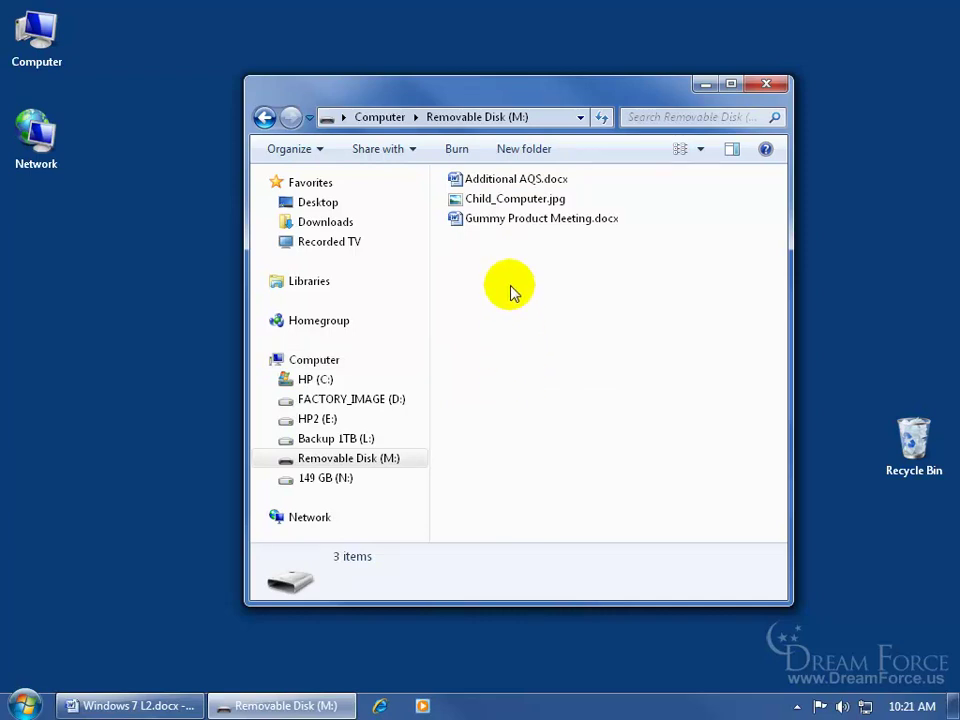
{"action": "right_click", "coordinate": [361, 462]}
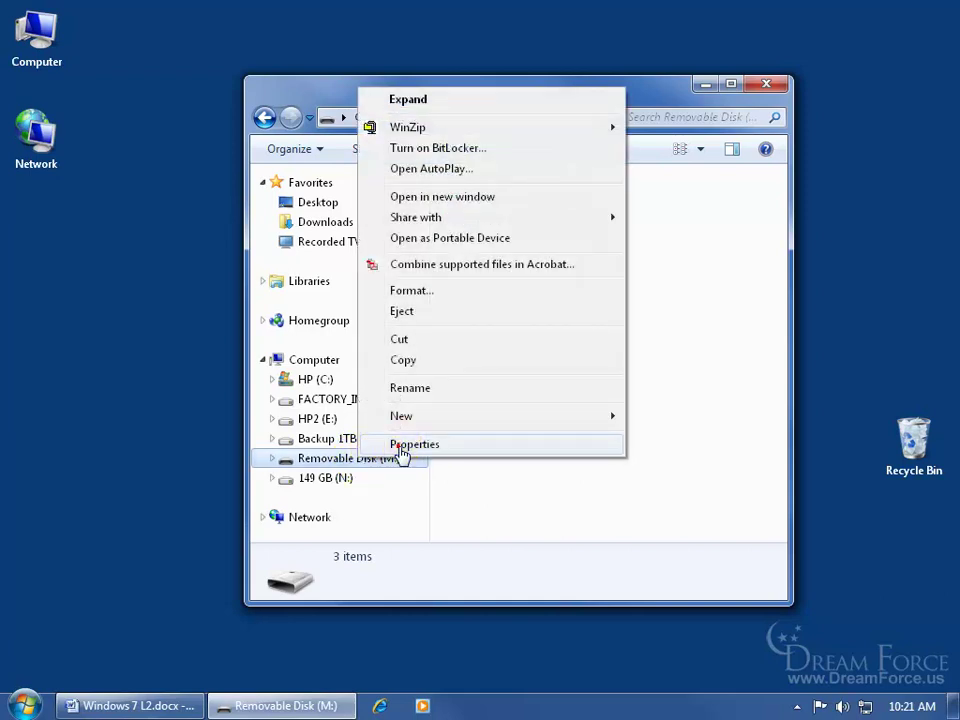
{"action": "left_click", "coordinate": [399, 444]}
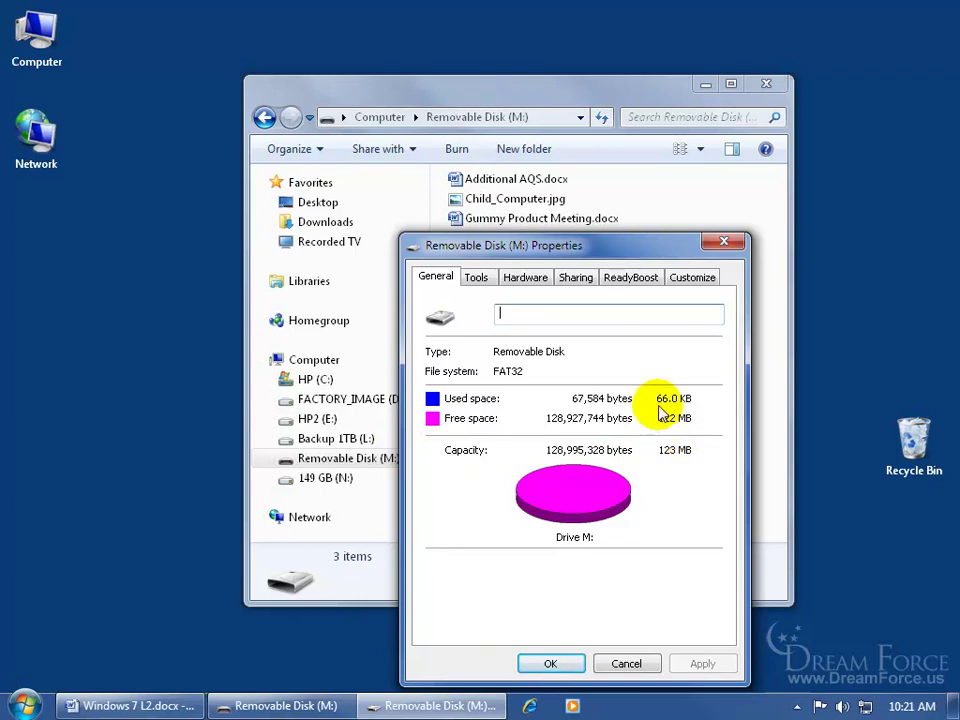
{"action": "left_click", "coordinate": [724, 241]}
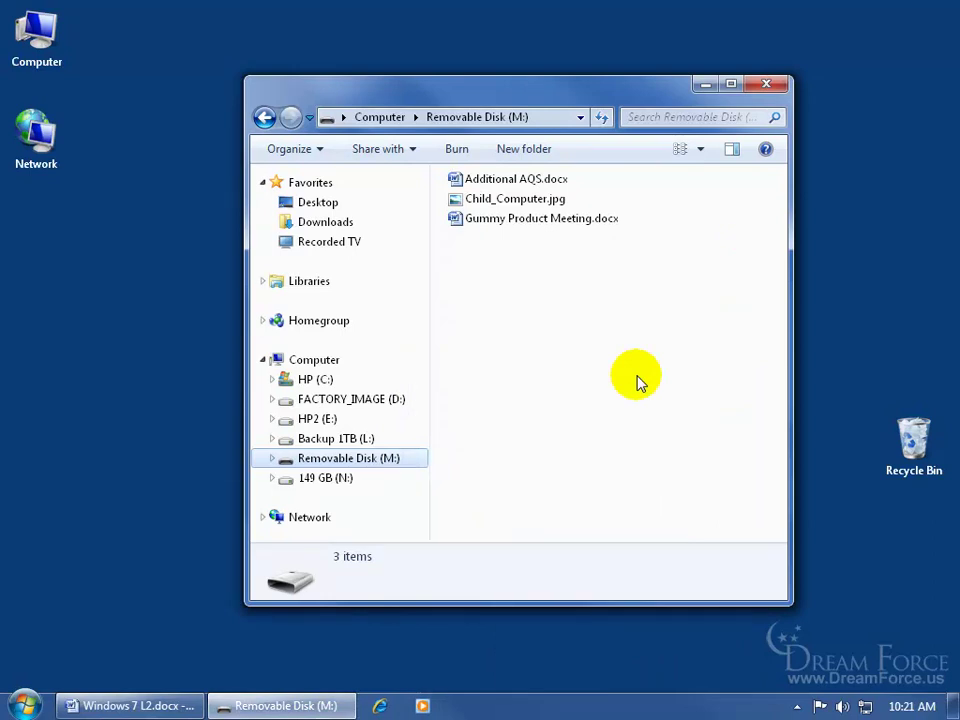
Start BitLocker setup for drive M: with password unlocking selected, then cancel it
{"action": "right_click", "coordinate": [335, 467]}
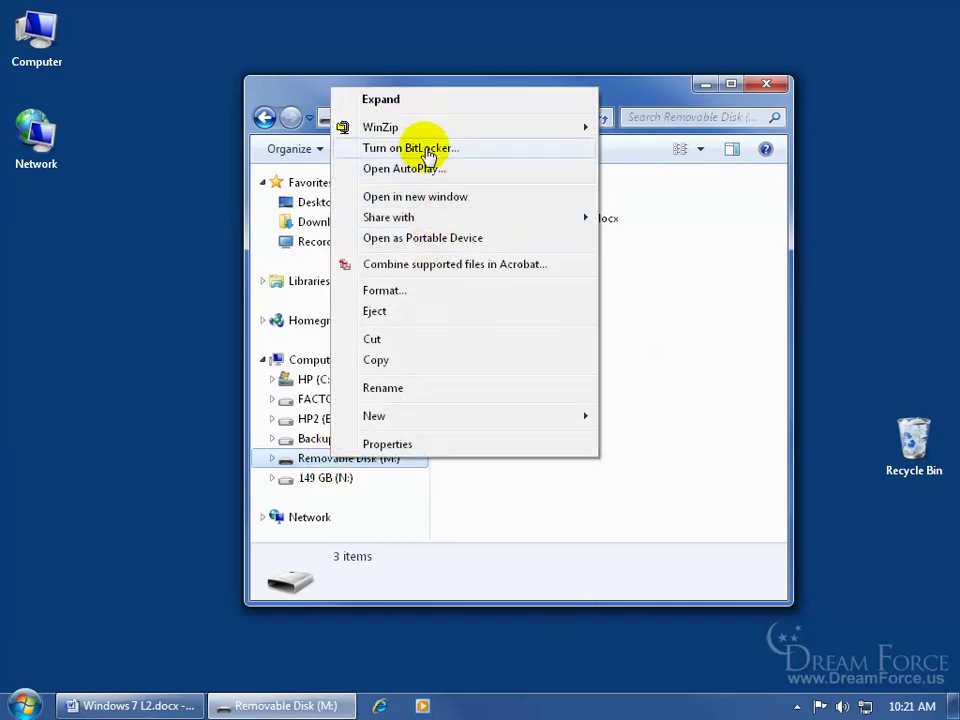
{"action": "left_click", "coordinate": [428, 152]}
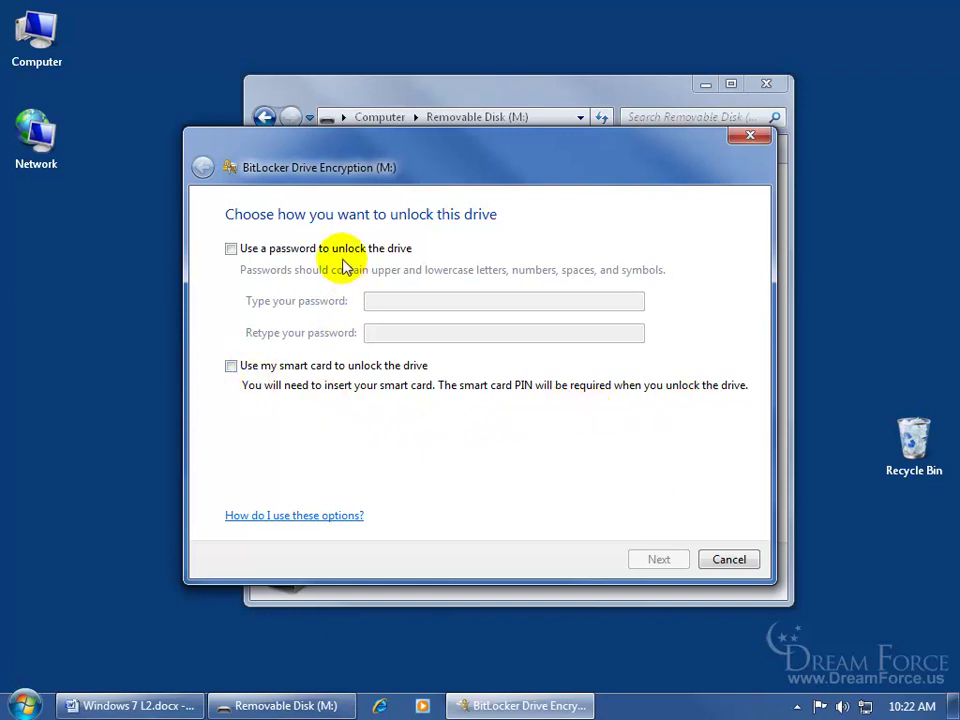
{"action": "left_click", "coordinate": [231, 249]}
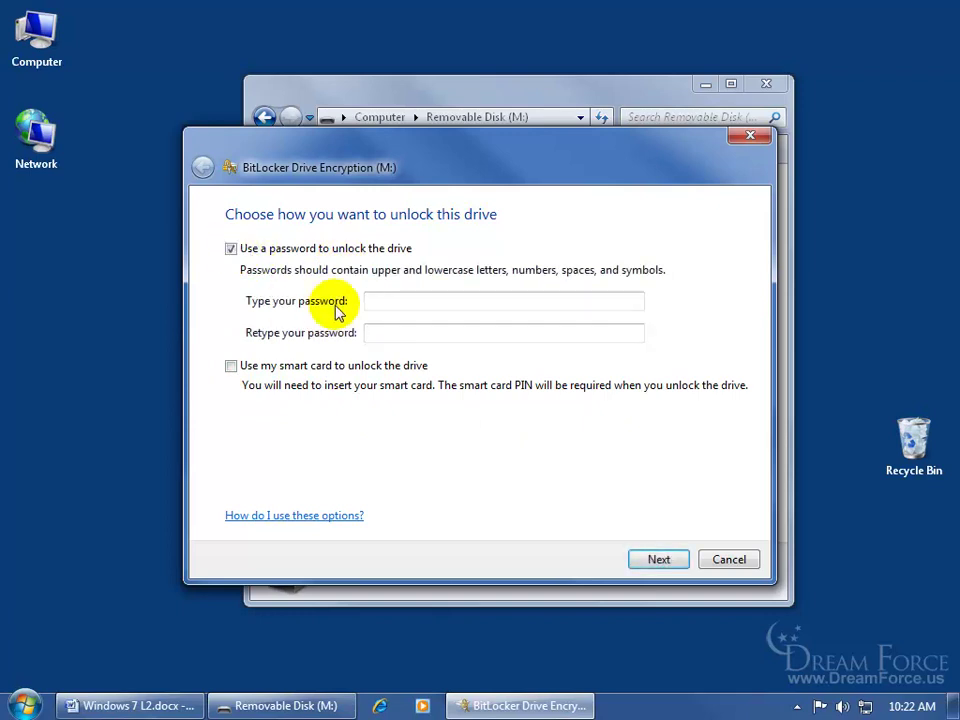
{"action": "left_click", "coordinate": [386, 303]}
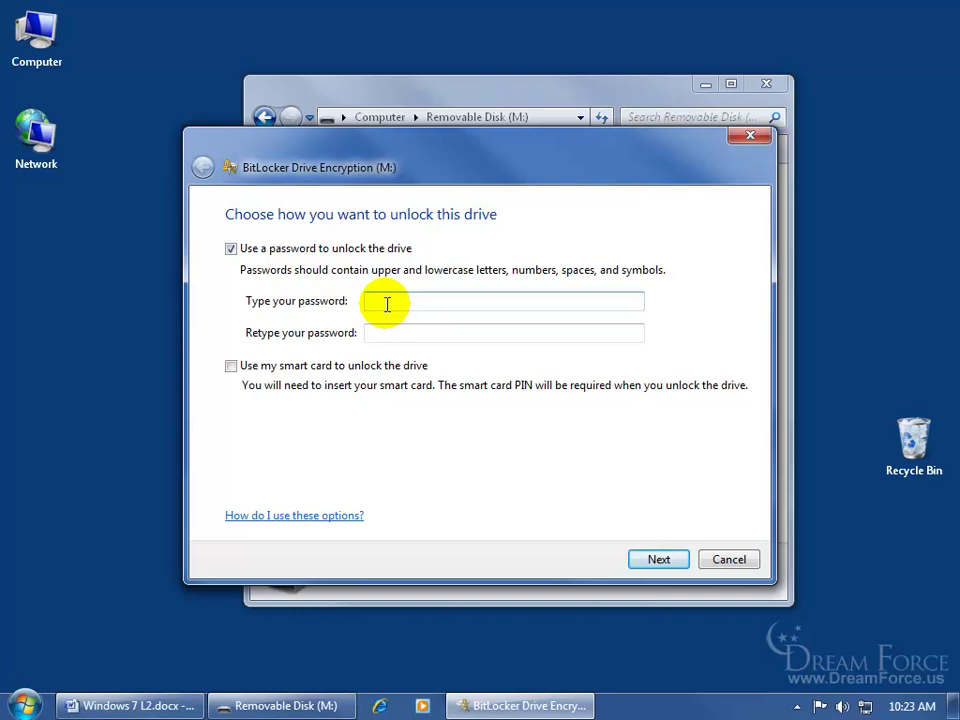
{"action": "left_click", "coordinate": [729, 559]}
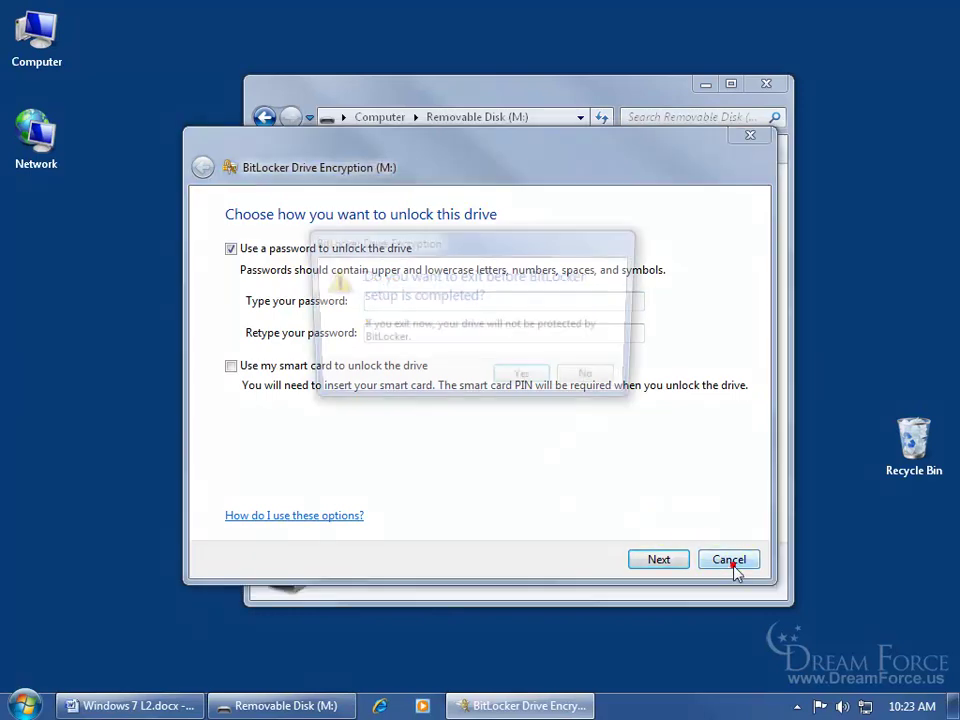
Confirm abandoning BitLocker setup and reopen drive M:'s properties showing FAT32, 123 MB
{"action": "left_click", "coordinate": [530, 382]}
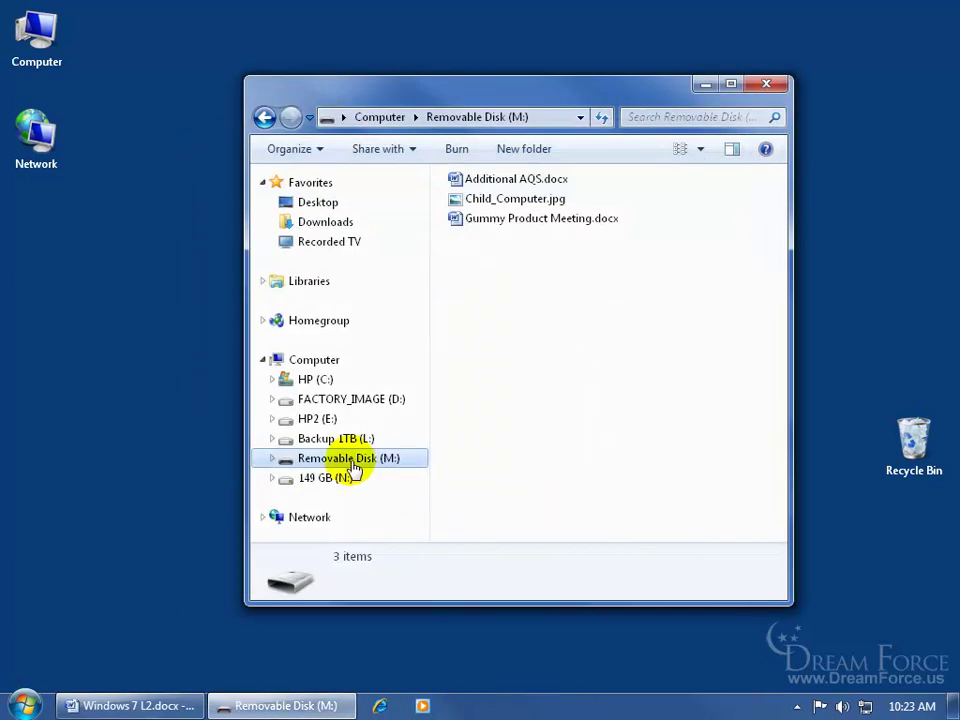
{"action": "right_click", "coordinate": [354, 467]}
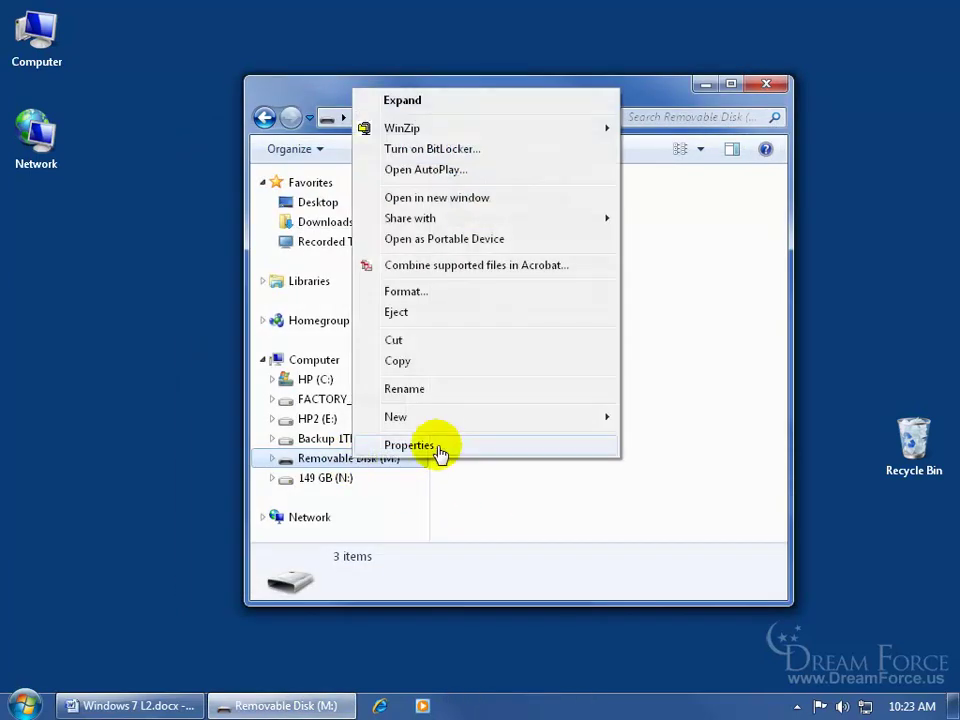
{"action": "left_click", "coordinate": [437, 448]}
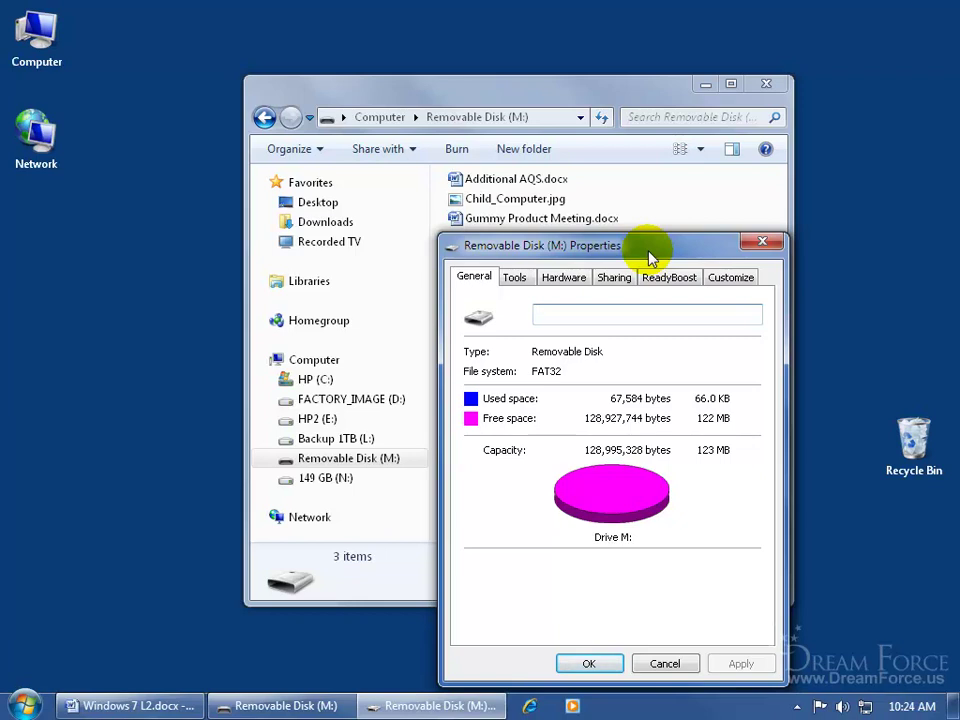
{"action": "left_click", "coordinate": [762, 242]}
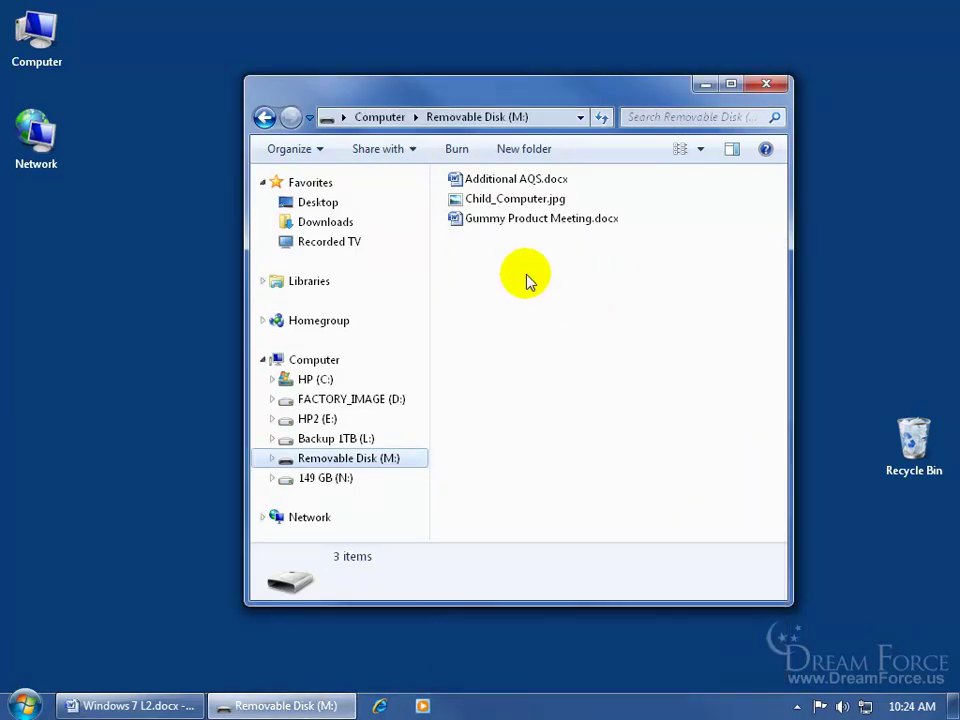
{"action": "right_click", "coordinate": [310, 460]}
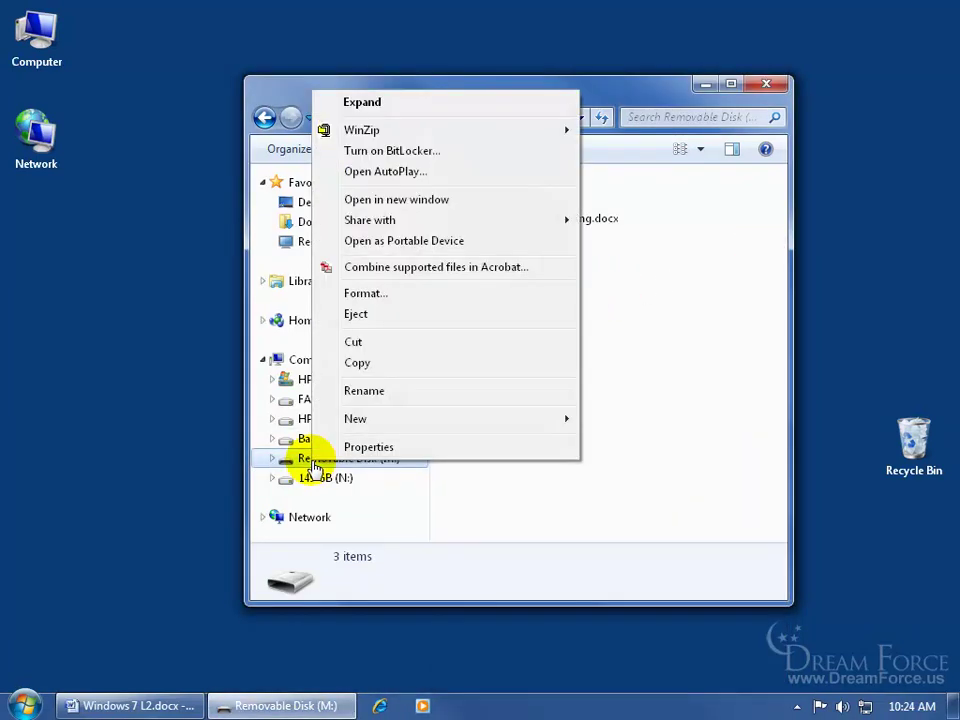
{"action": "left_click", "coordinate": [386, 294]}
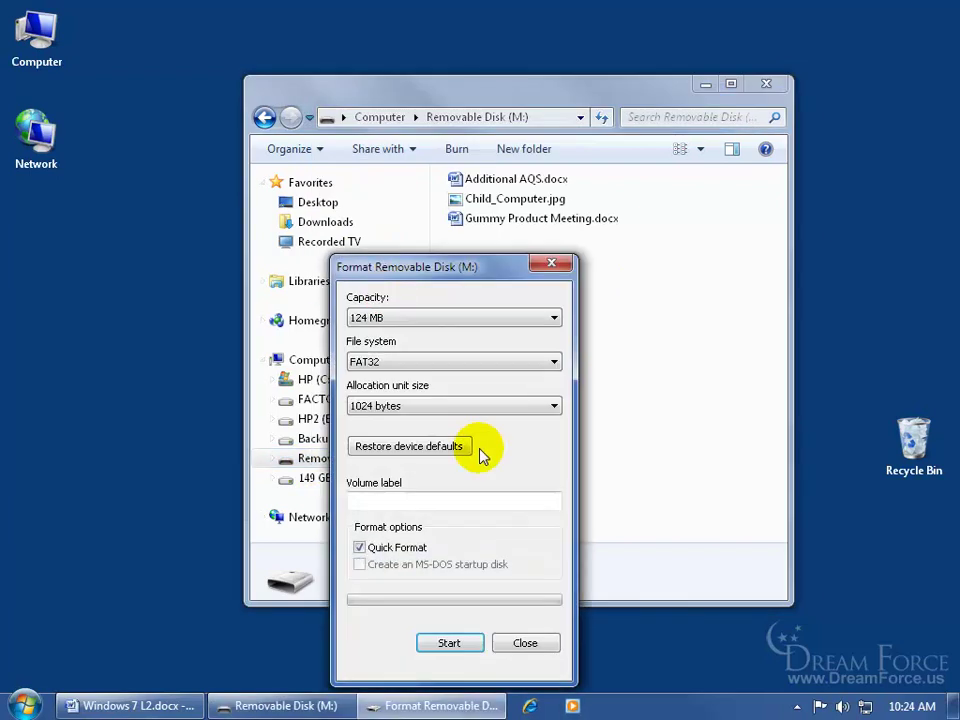
{"action": "left_click", "coordinate": [519, 364]}
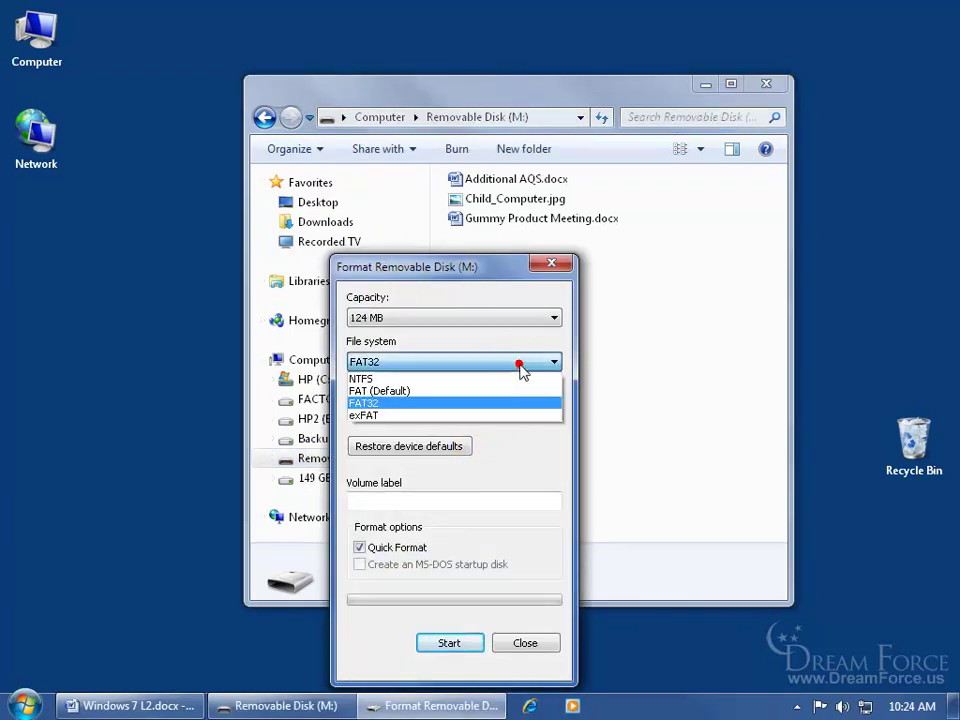
{"action": "left_click", "coordinate": [501, 341]}
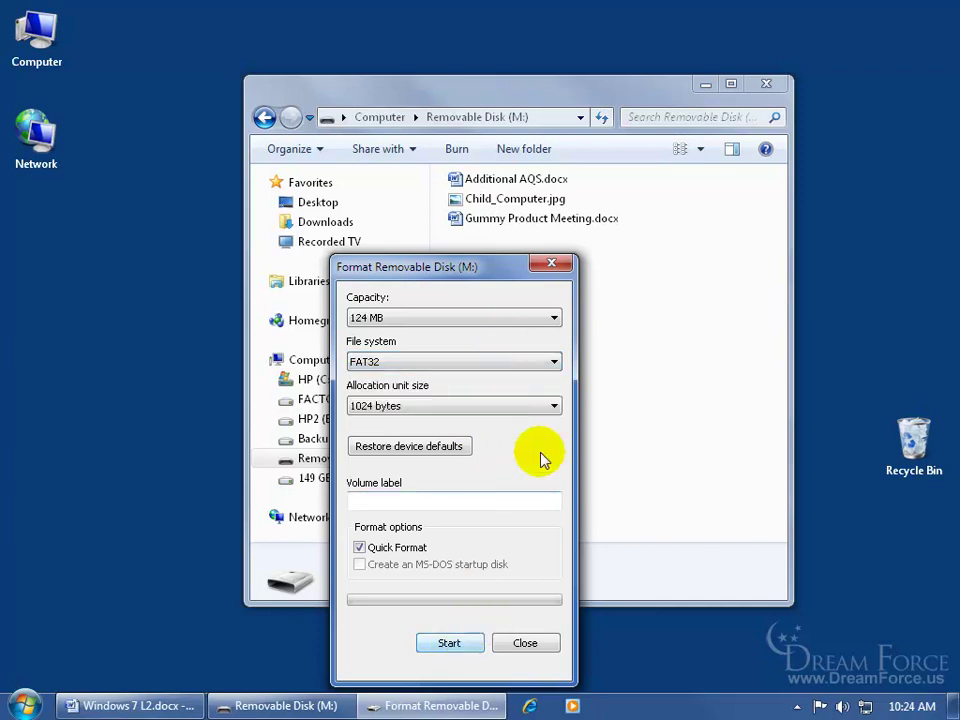
{"action": "left_click", "coordinate": [552, 264]}
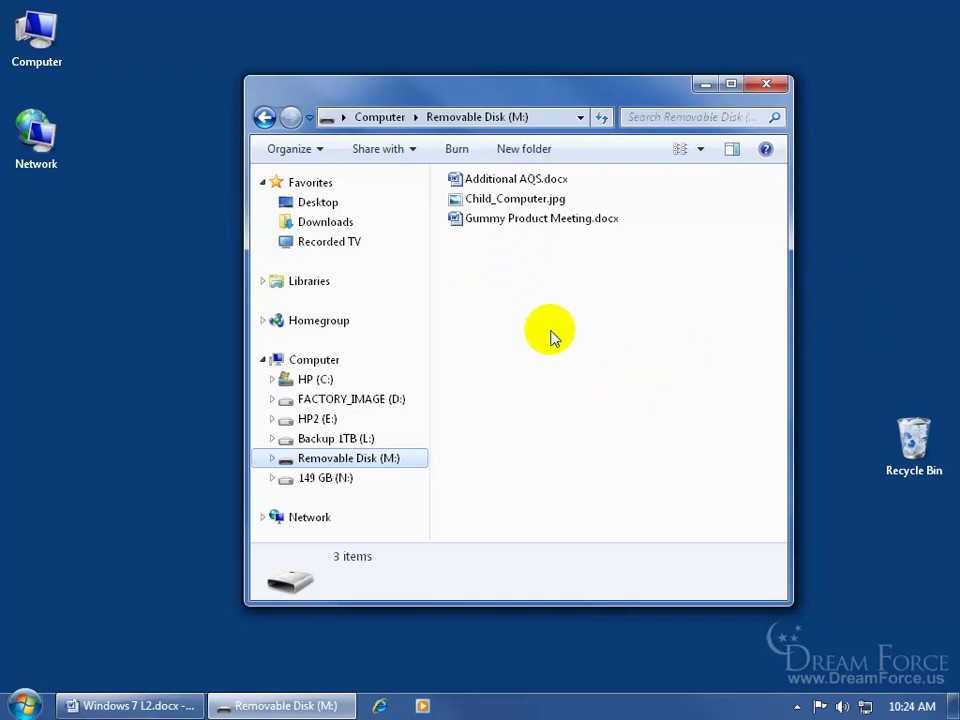
Restart BitLocker setup for M:, choose password unlocking, and enter the password in both boxes
{"action": "right_click", "coordinate": [358, 461]}
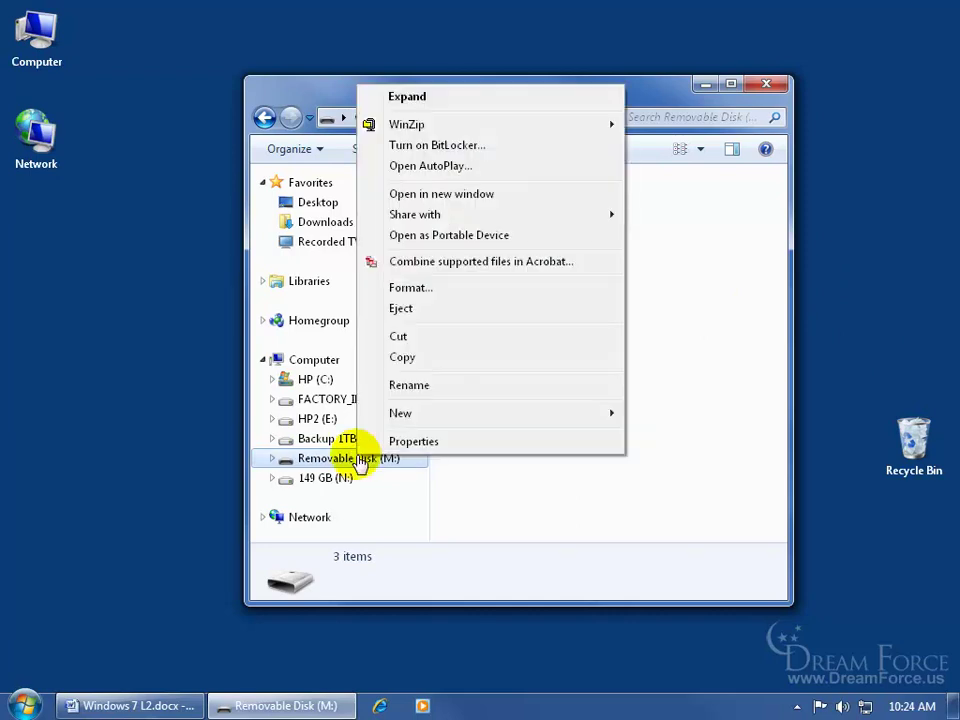
{"action": "left_click", "coordinate": [442, 148]}
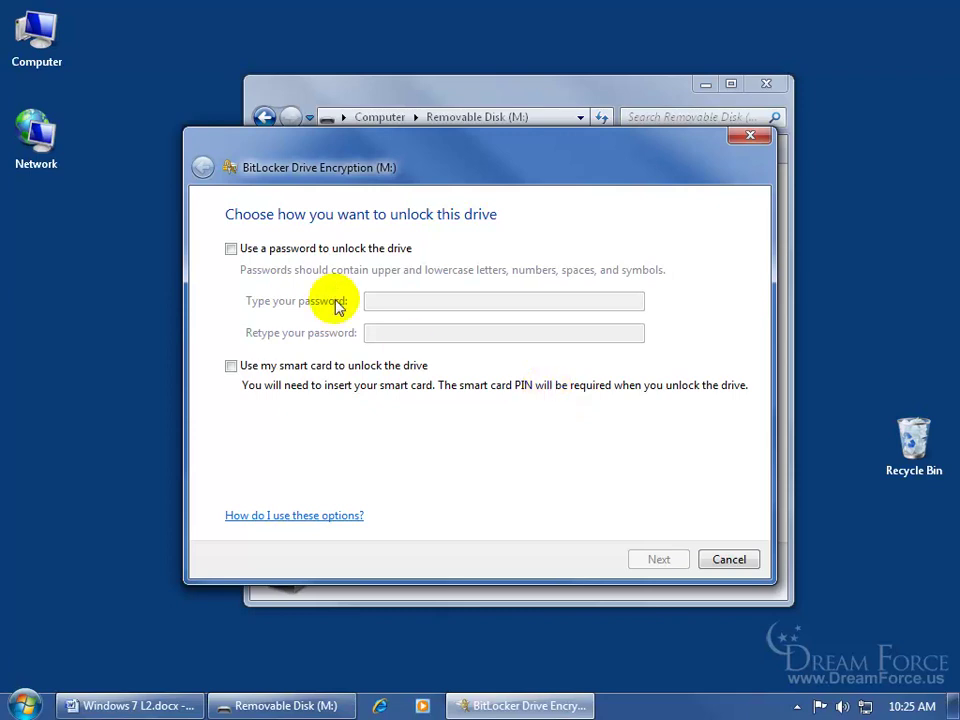
{"action": "left_click", "coordinate": [234, 250]}
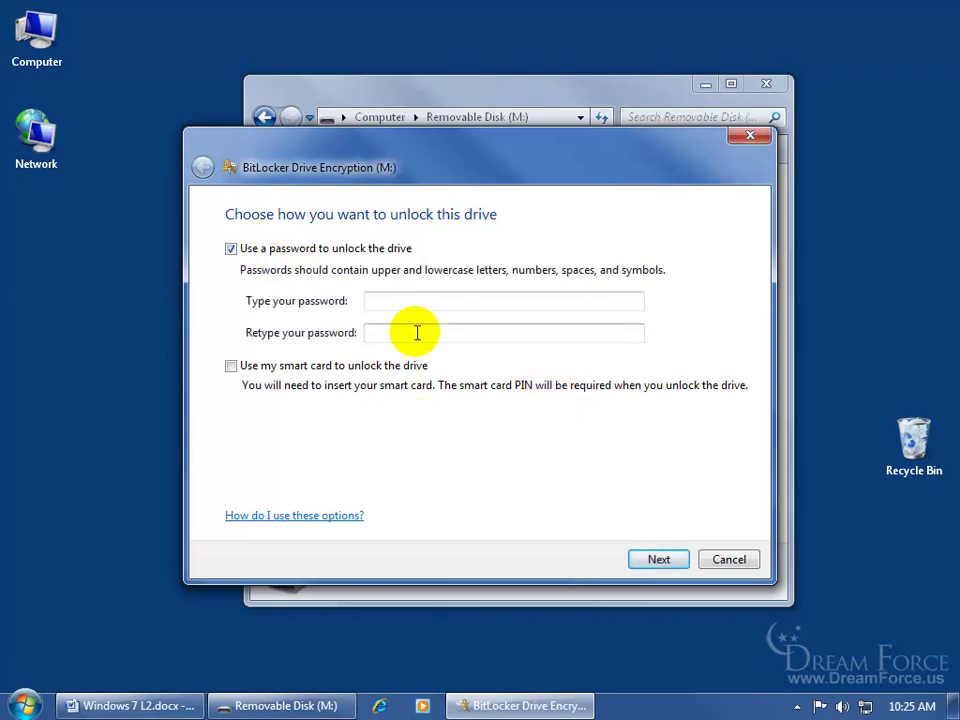
{"action": "left_click", "coordinate": [422, 300]}
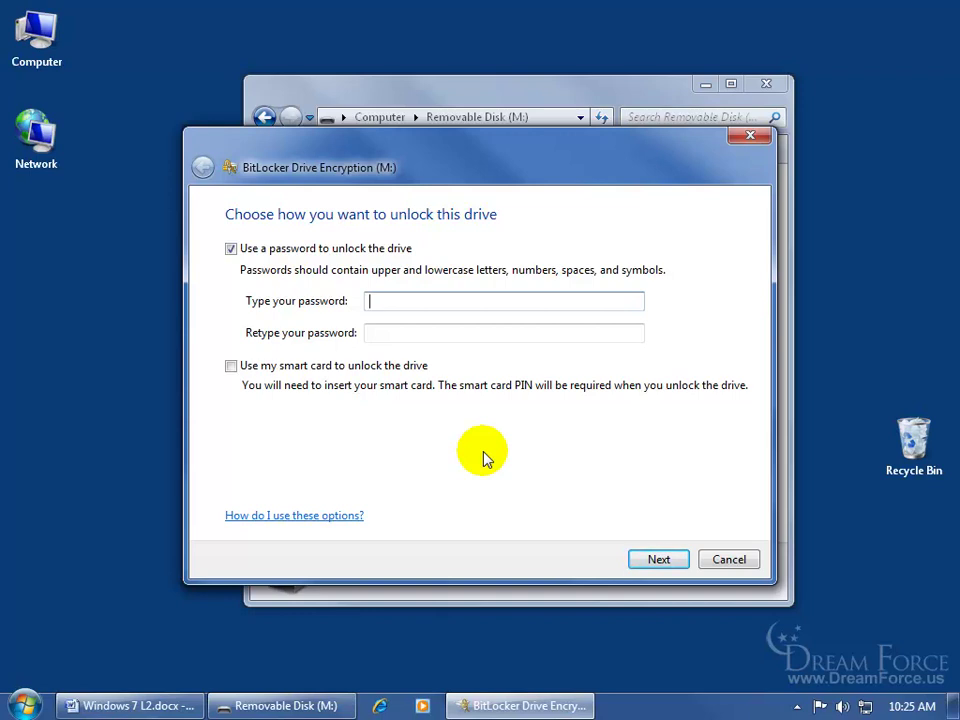
{"action": "type", "text": "********"}
{"action": "left_click", "coordinate": [504, 333]}
{"action": "type", "text": "********"}
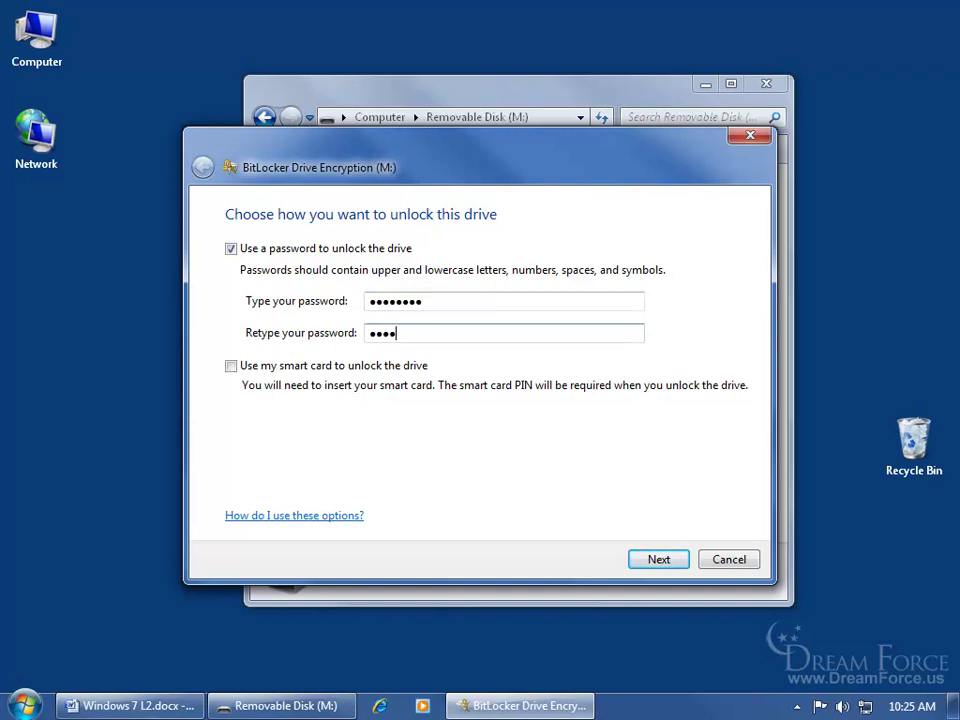
Save drive M:'s recovery key as a text file on the Desktop, declining to print it
{"action": "left_click", "coordinate": [660, 558]}
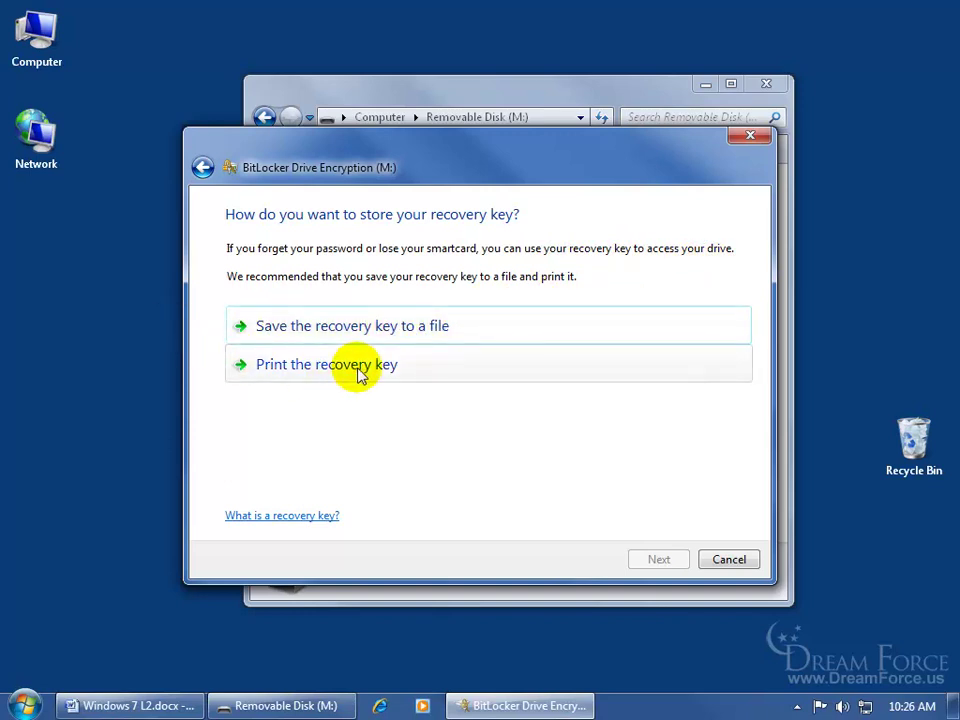
{"action": "left_click", "coordinate": [377, 323]}
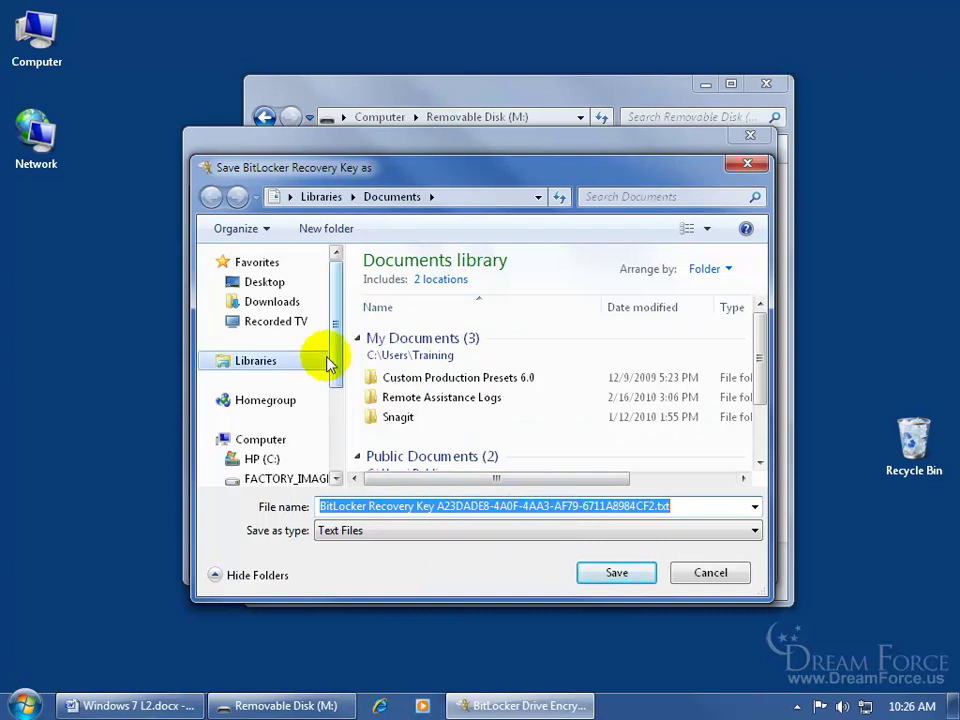
{"action": "left_click", "coordinate": [253, 282]}
{"action": "left_click", "coordinate": [614, 572]}
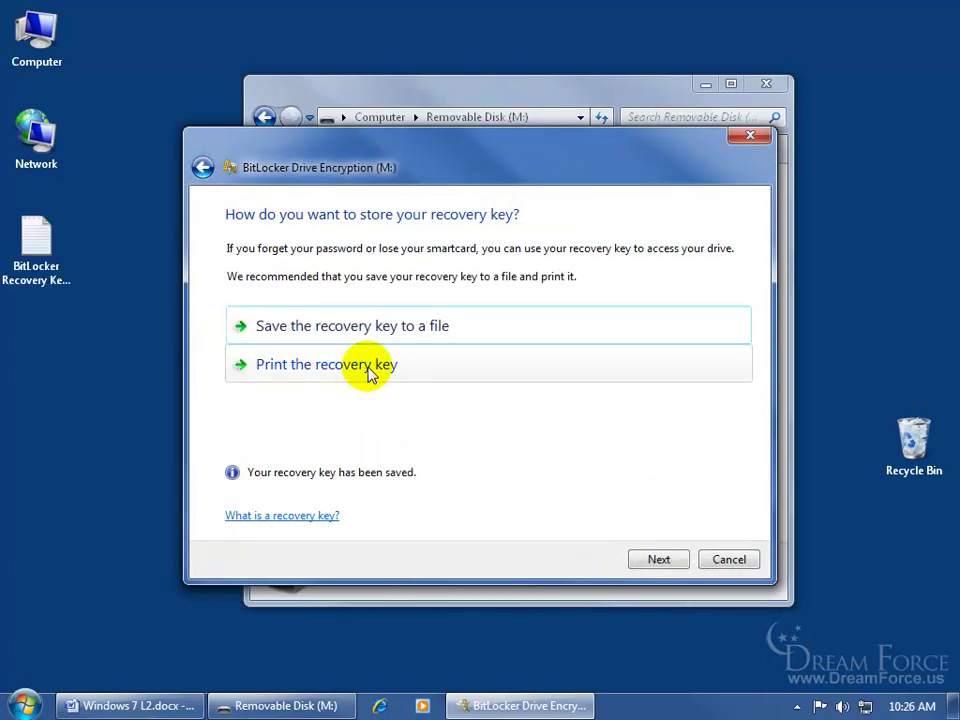
{"action": "left_click", "coordinate": [369, 372]}
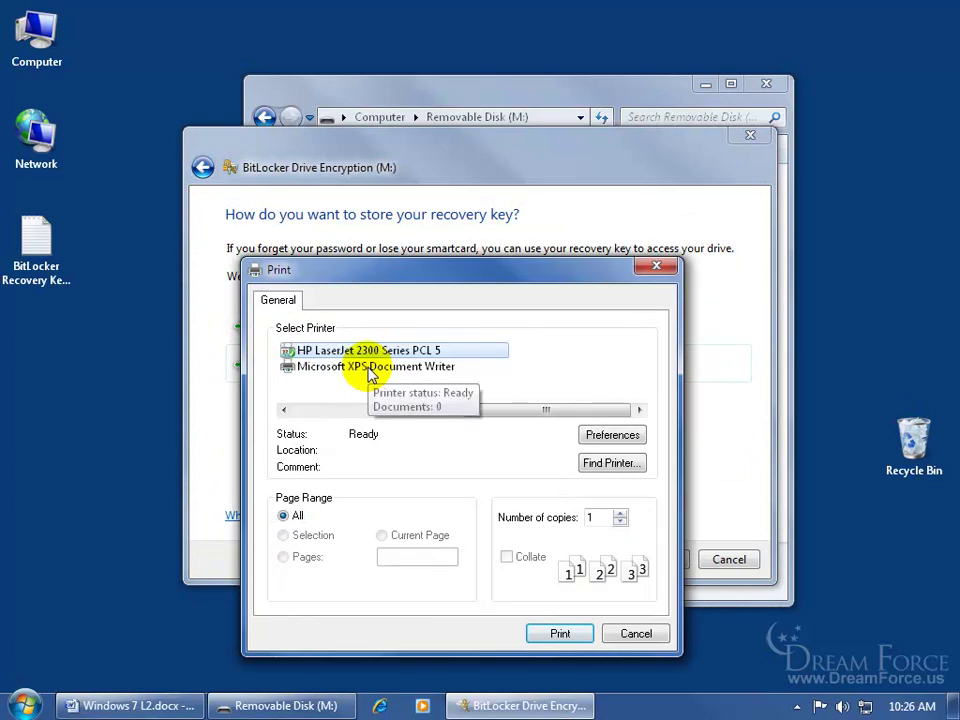
{"action": "left_click", "coordinate": [636, 632]}
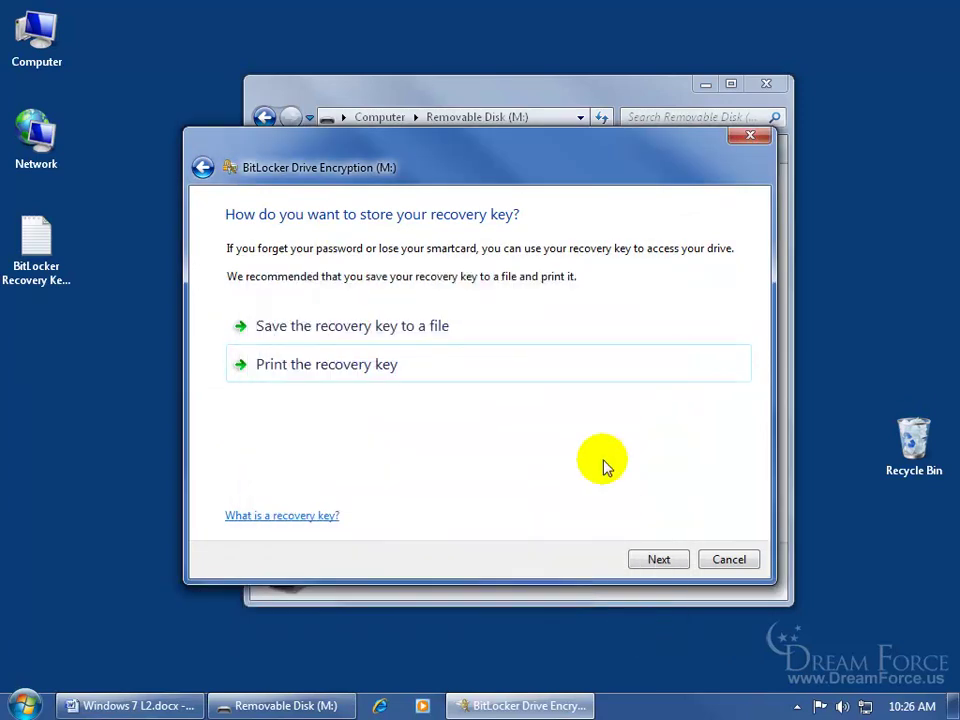
Start encrypting drive M: and close the 'Encryption of M: is complete' notice
{"action": "left_click", "coordinate": [658, 562]}
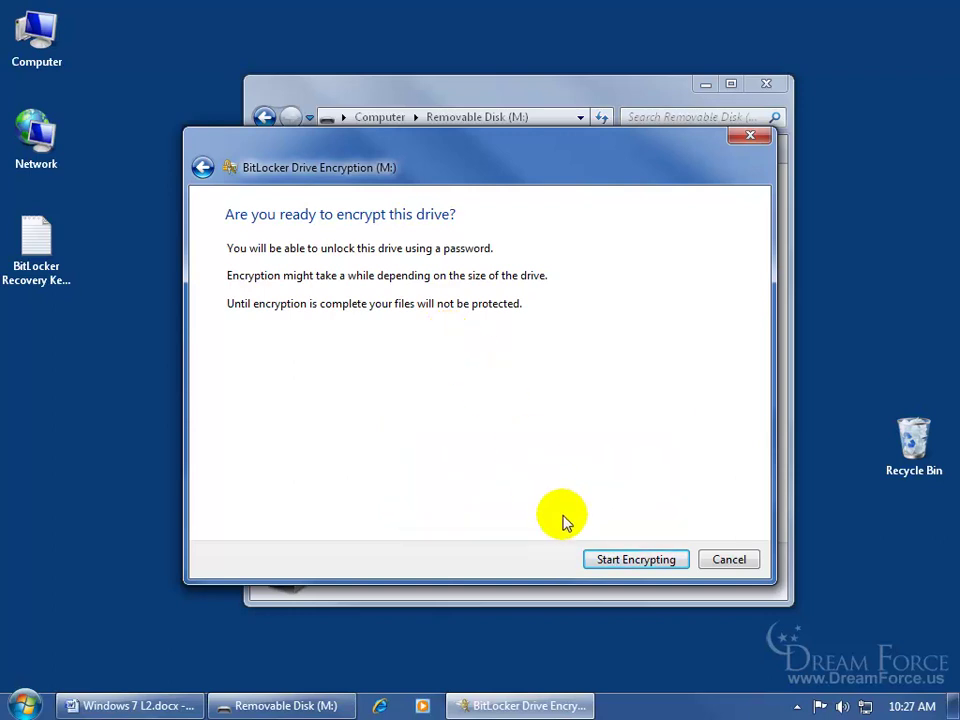
{"action": "left_click", "coordinate": [597, 560]}
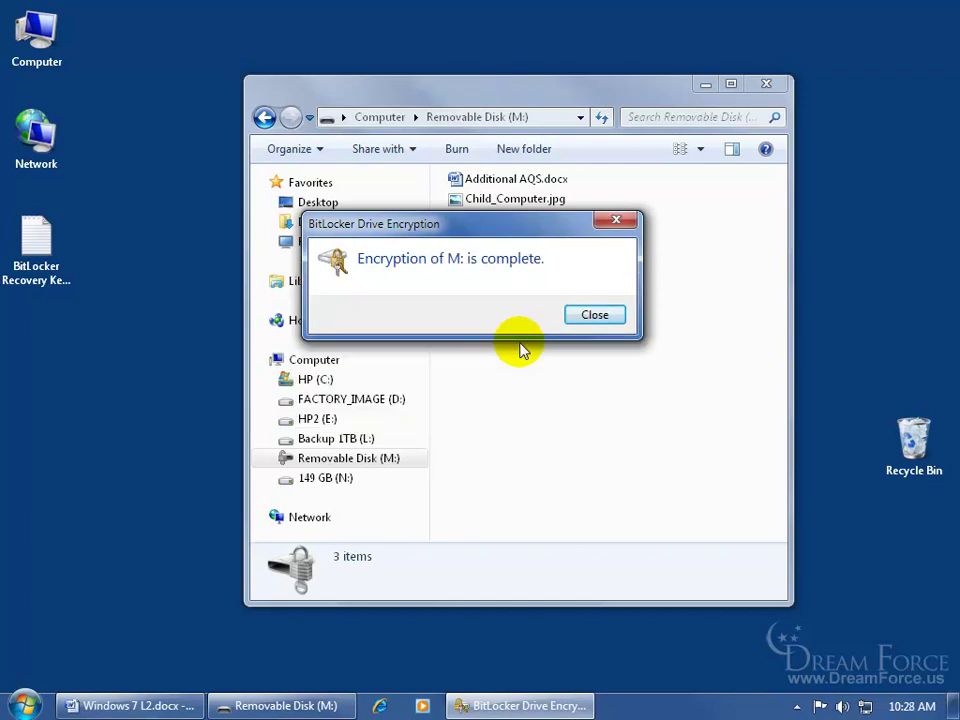
{"action": "left_click", "coordinate": [594, 315]}
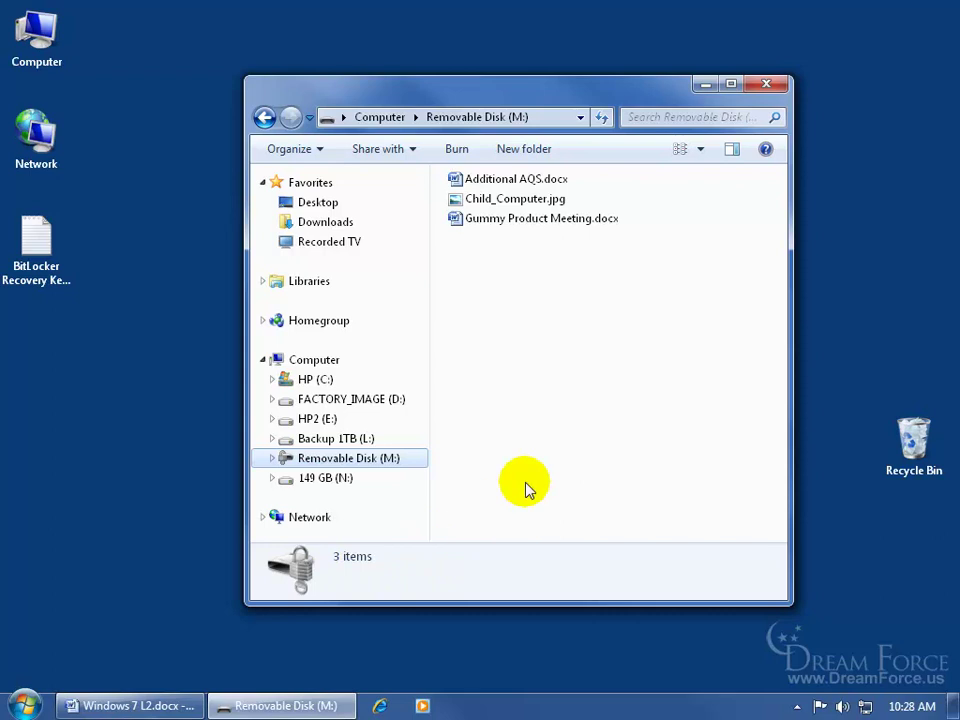
{"action": "double_click", "coordinate": [36, 245]}
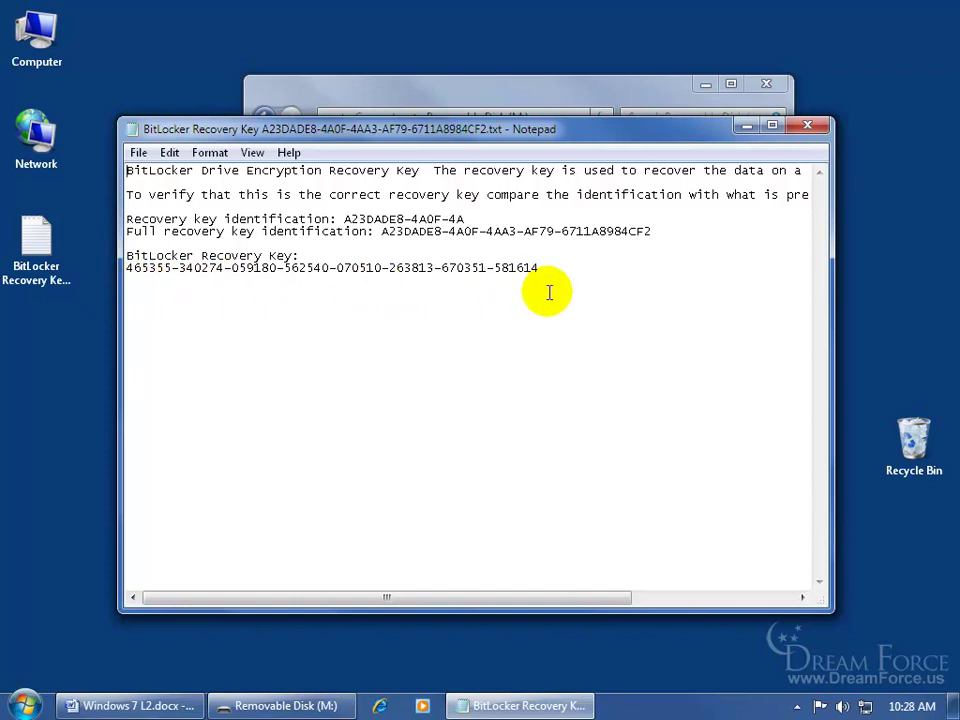
{"action": "left_click", "coordinate": [815, 124]}
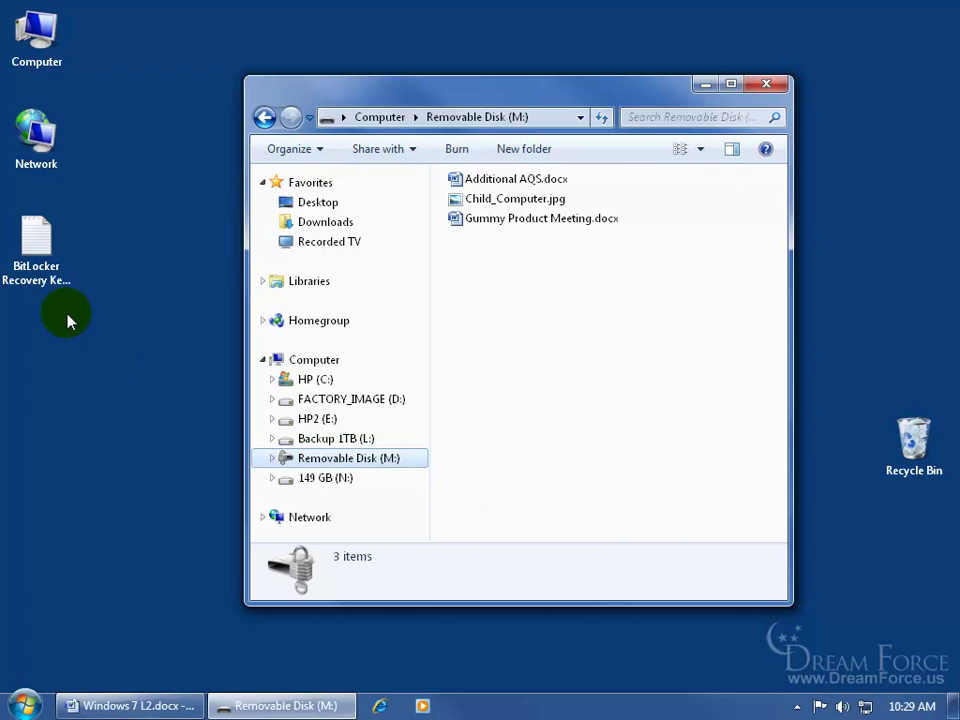
Eject drive M:, then type the drive password into its BitLocker unlock prompt after reconnecting
{"action": "right_click", "coordinate": [323, 461]}
{"action": "left_click", "coordinate": [388, 311]}
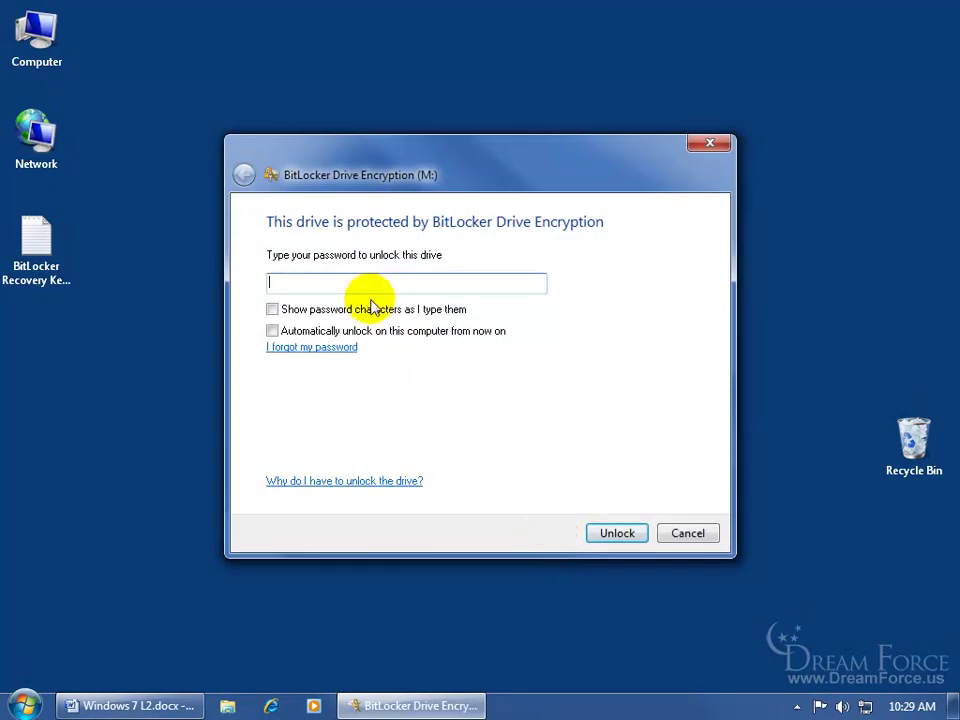
{"action": "left_click", "coordinate": [359, 285]}
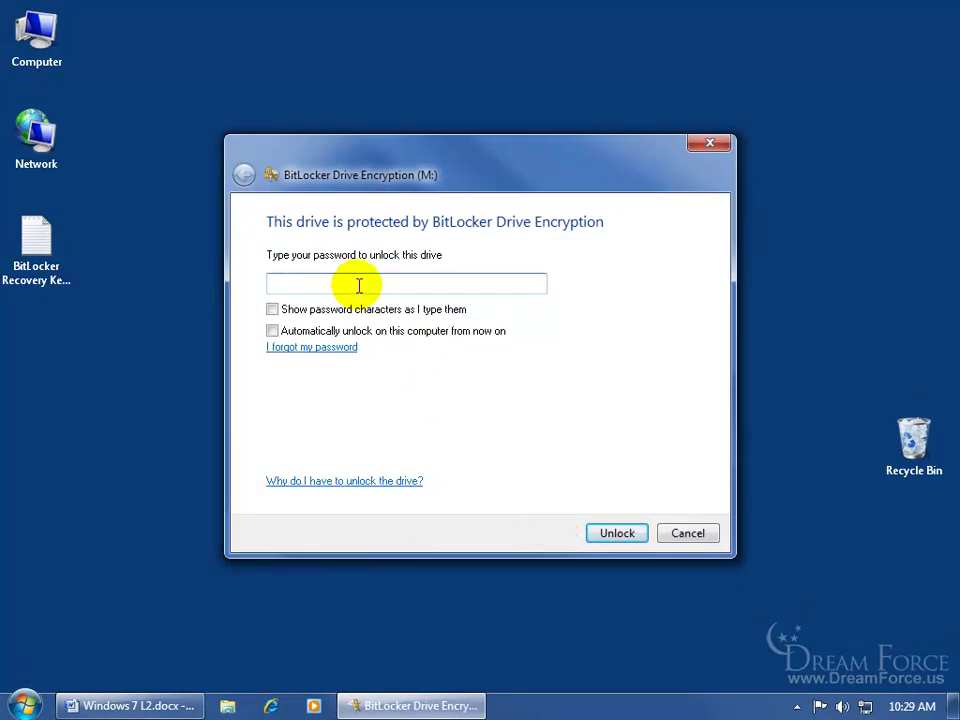
{"action": "left_click", "coordinate": [272, 309]}
{"action": "left_click", "coordinate": [303, 285]}
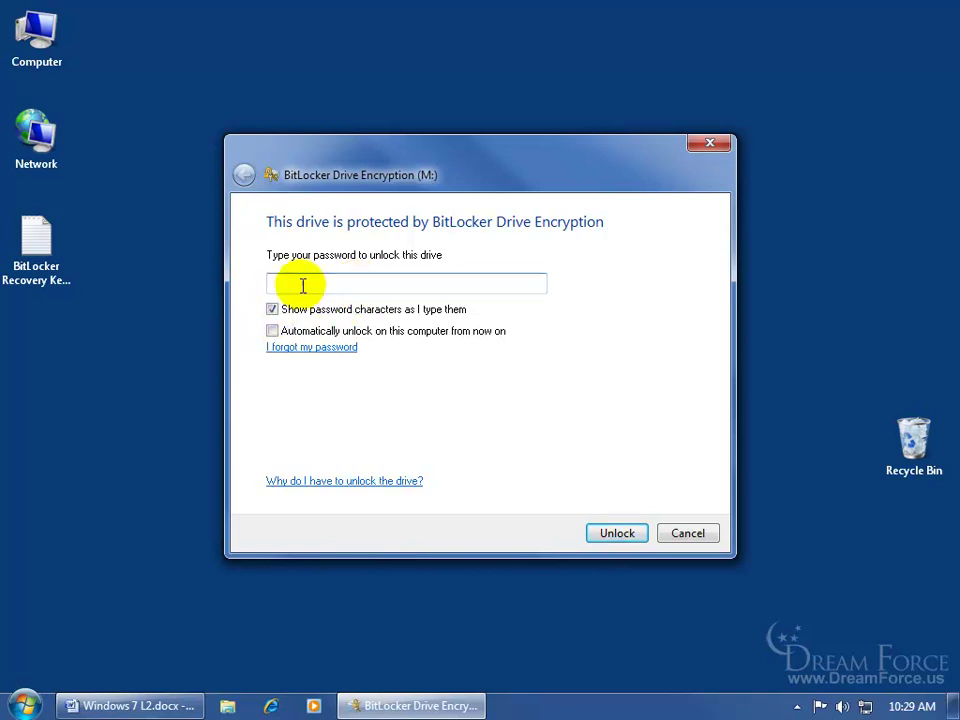
{"action": "type", "text": "password"}
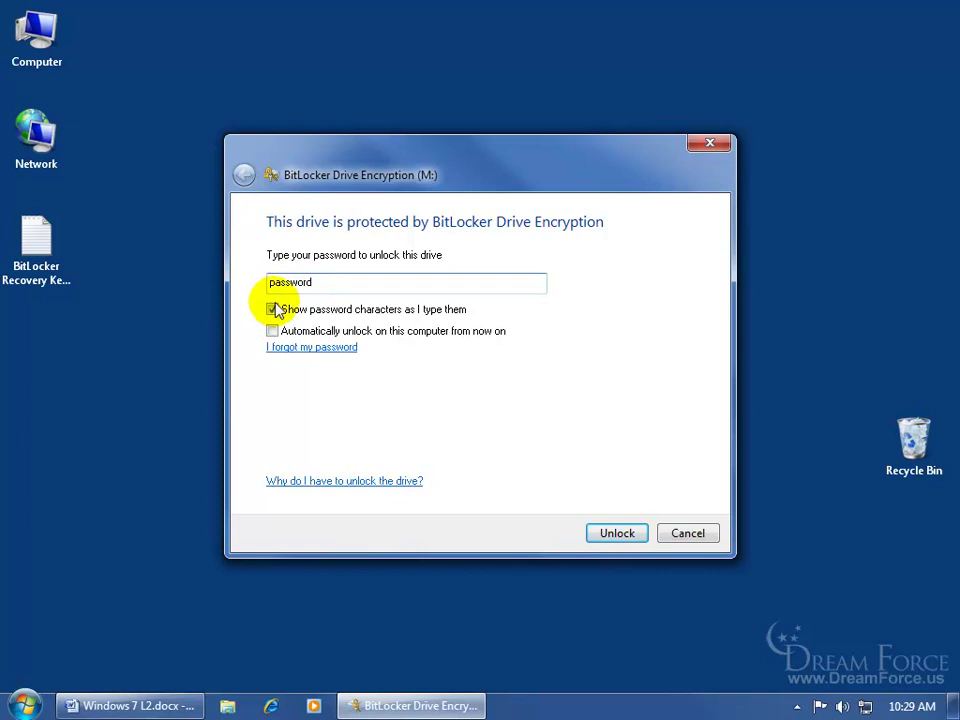
{"action": "left_click", "coordinate": [272, 309]}
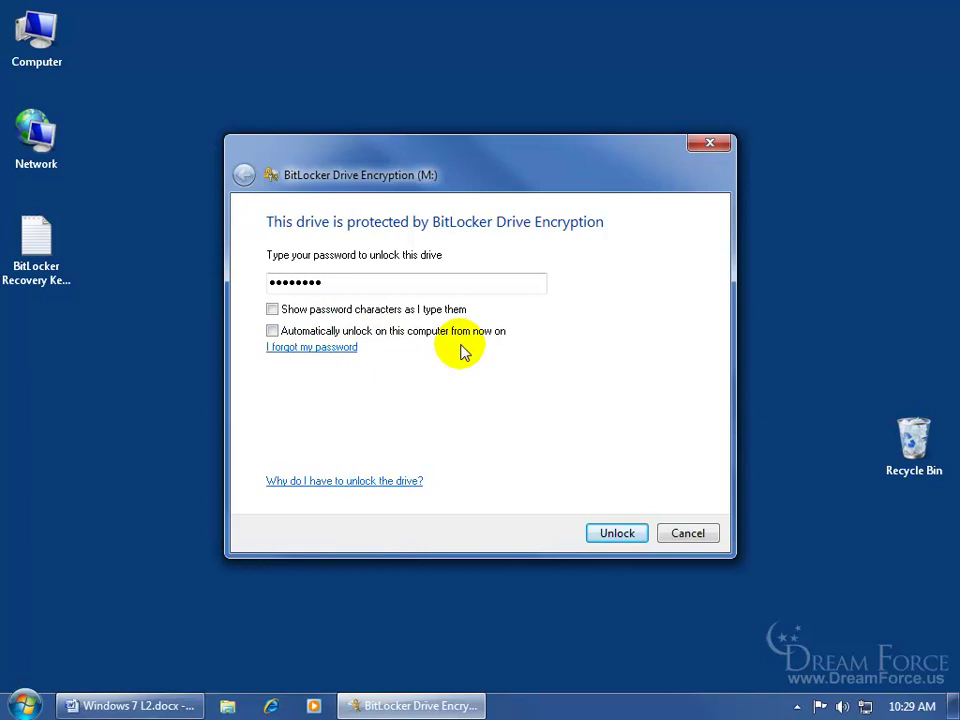
Choose recovery-key unlocking and copy the key from the saved text file on the Desktop
{"action": "left_click", "coordinate": [330, 349]}
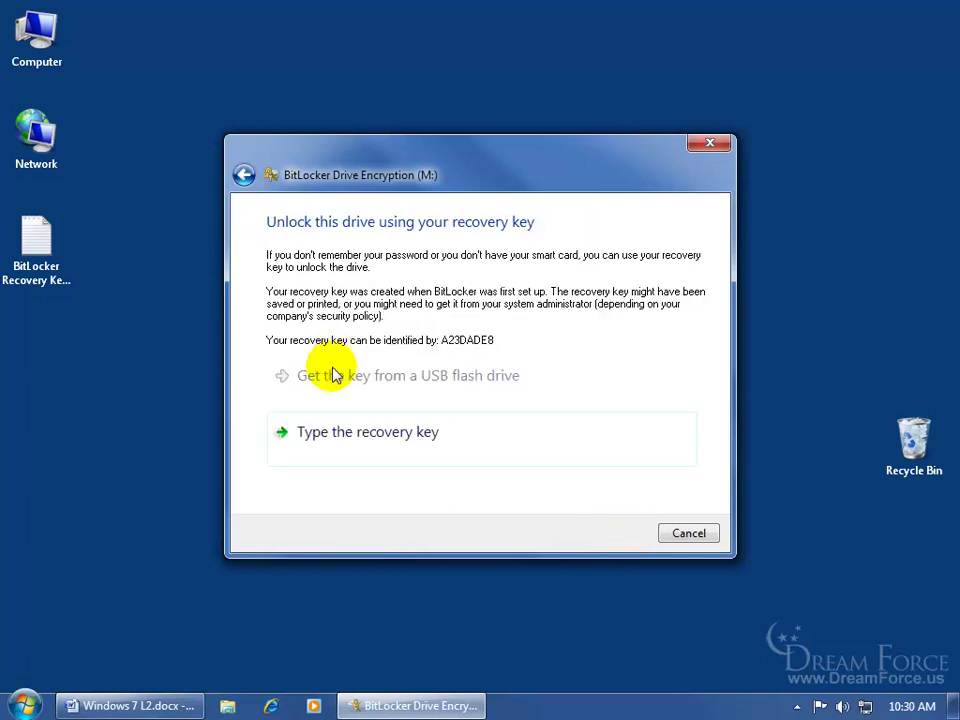
{"action": "left_click", "coordinate": [355, 448]}
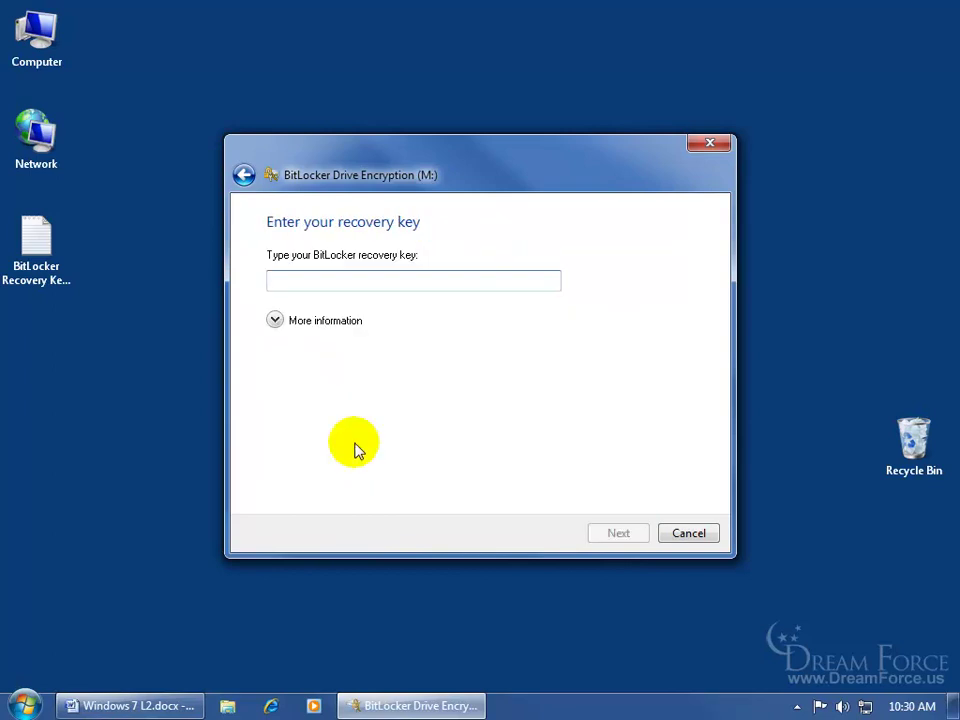
{"action": "double_click", "coordinate": [45, 250]}
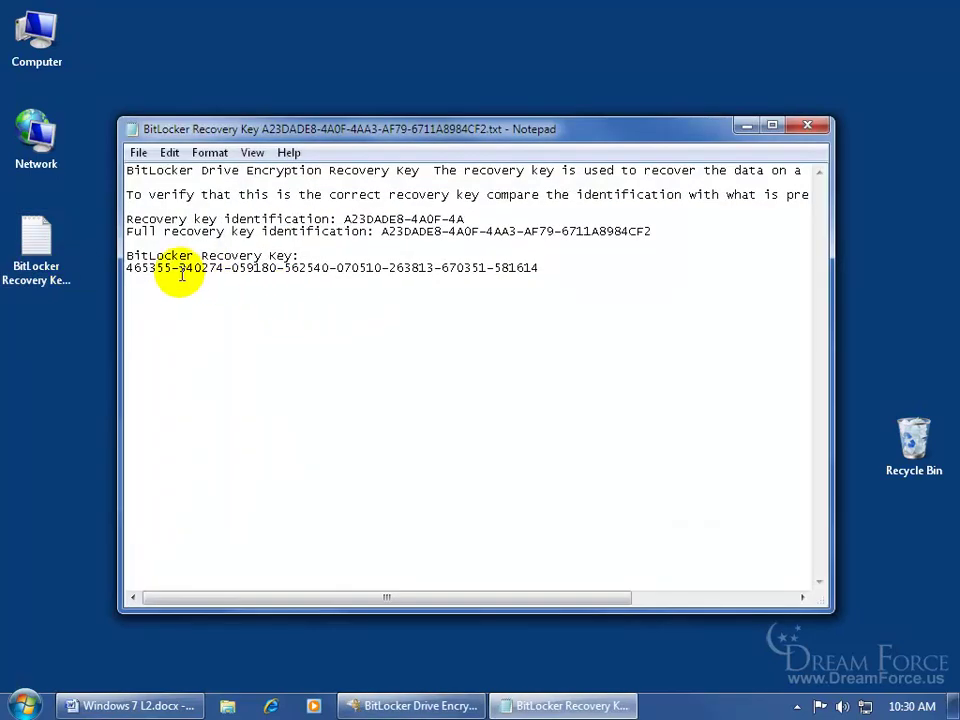
{"action": "left_click_drag", "start_coordinate": [126, 268], "coordinate": [539, 267]}
{"action": "right_click", "coordinate": [491, 268]}
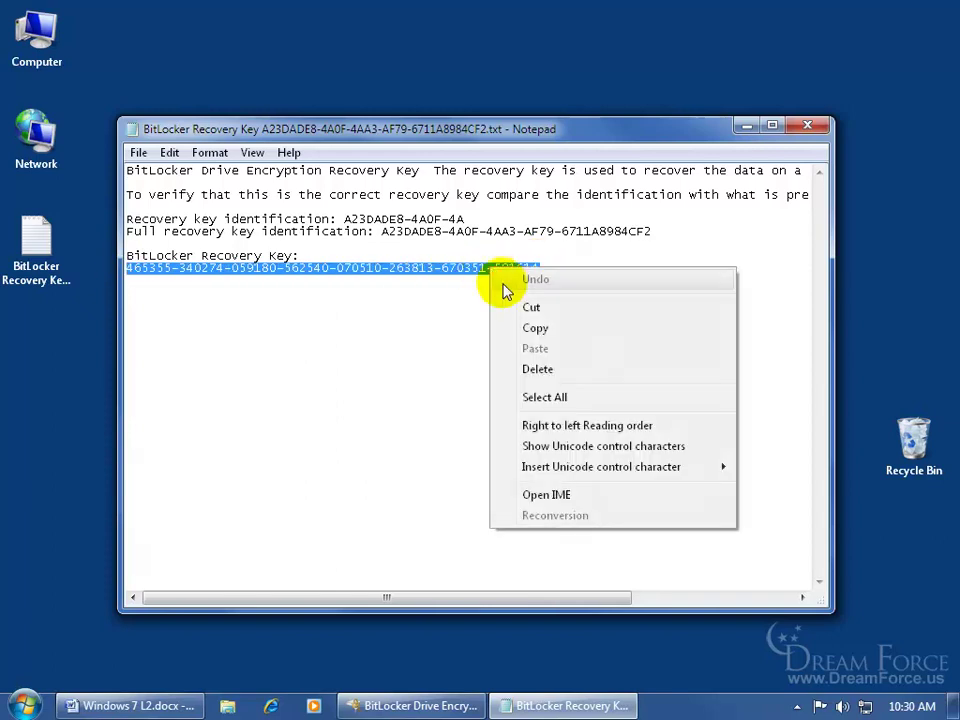
{"action": "left_click", "coordinate": [532, 328]}
{"action": "left_click", "coordinate": [807, 126]}
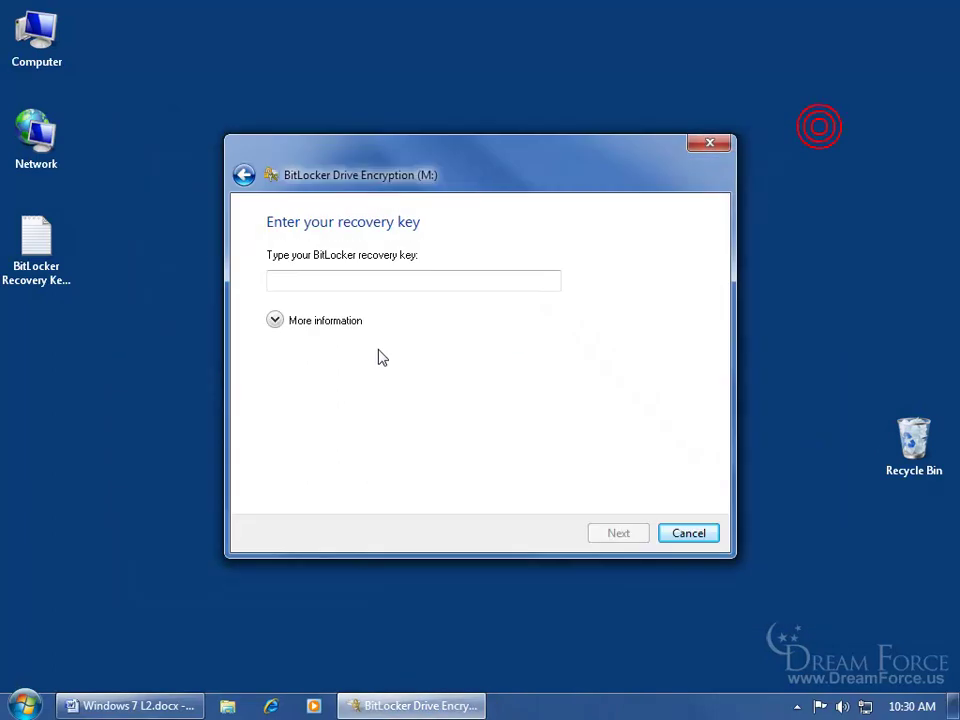
Paste the recovery key to unlock drive M:, skip BitLocker management, and finish
{"action": "right_click", "coordinate": [300, 279]}
{"action": "left_click", "coordinate": [334, 362]}
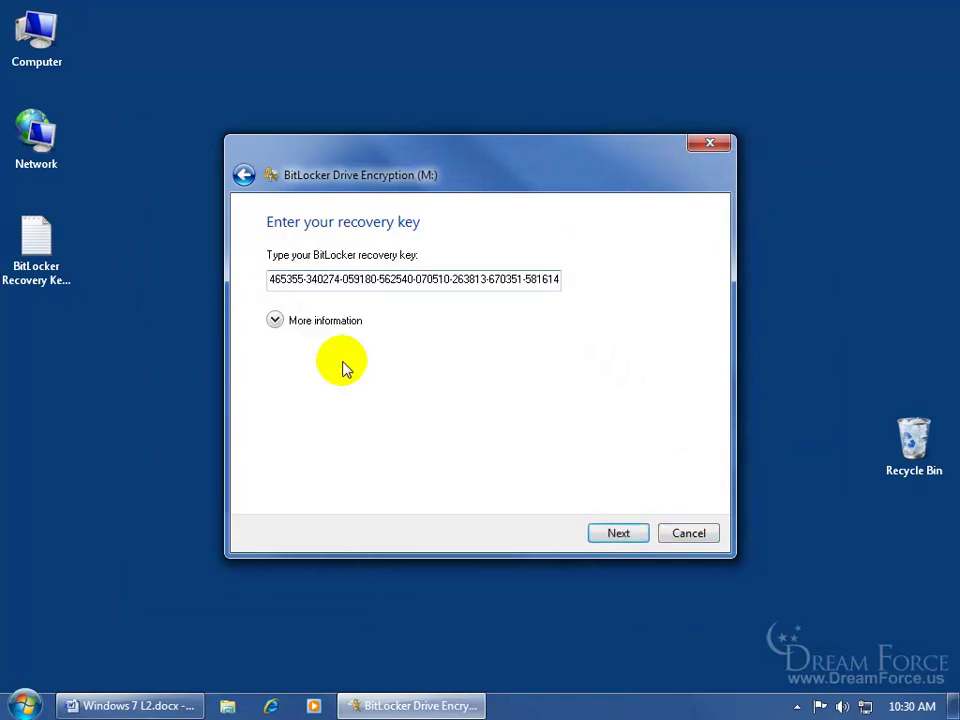
{"action": "left_click", "coordinate": [617, 533]}
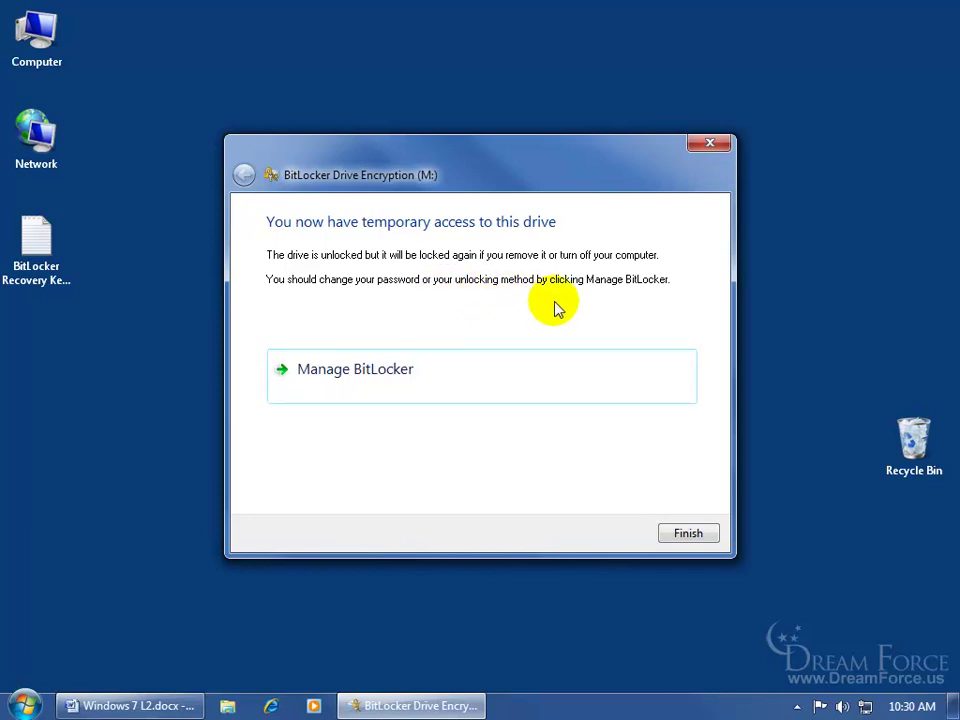
{"action": "left_click", "coordinate": [408, 372]}
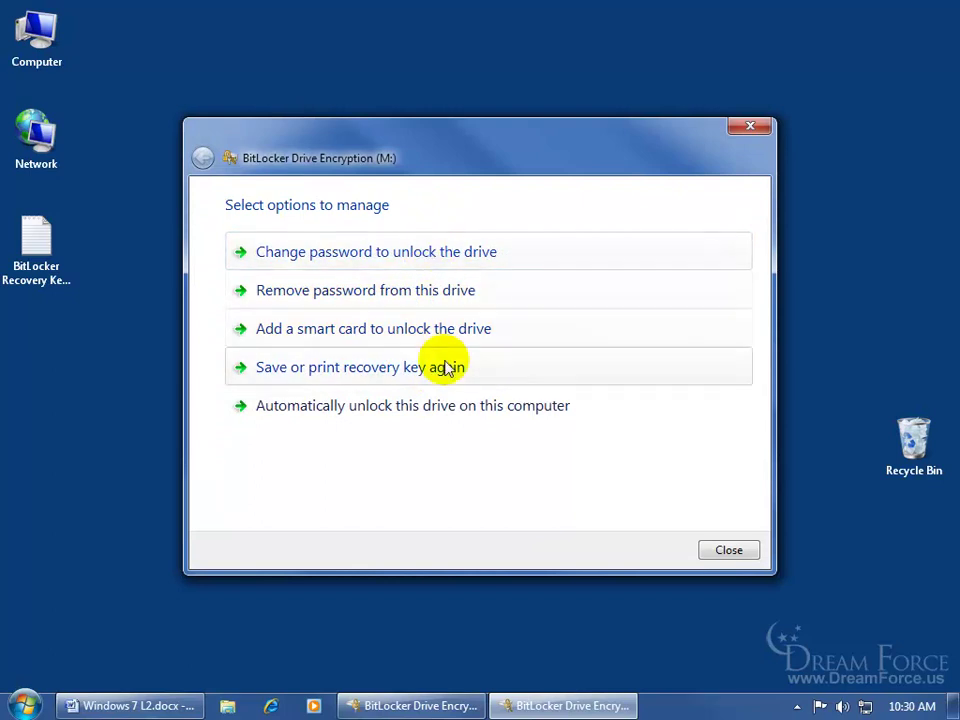
{"action": "left_click", "coordinate": [729, 550]}
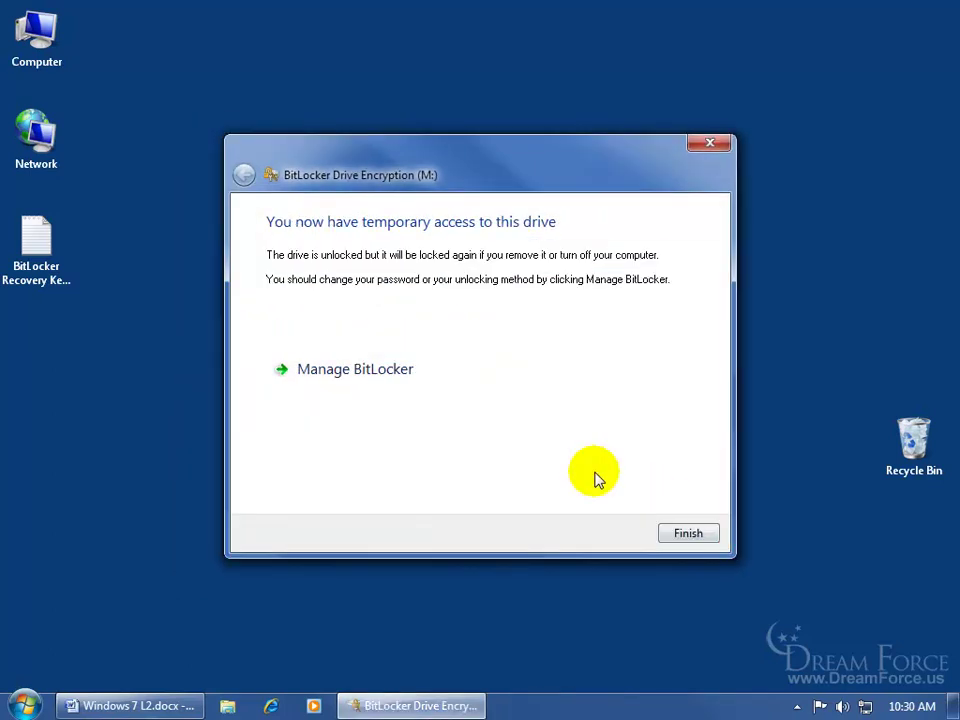
{"action": "left_click", "coordinate": [686, 536]}
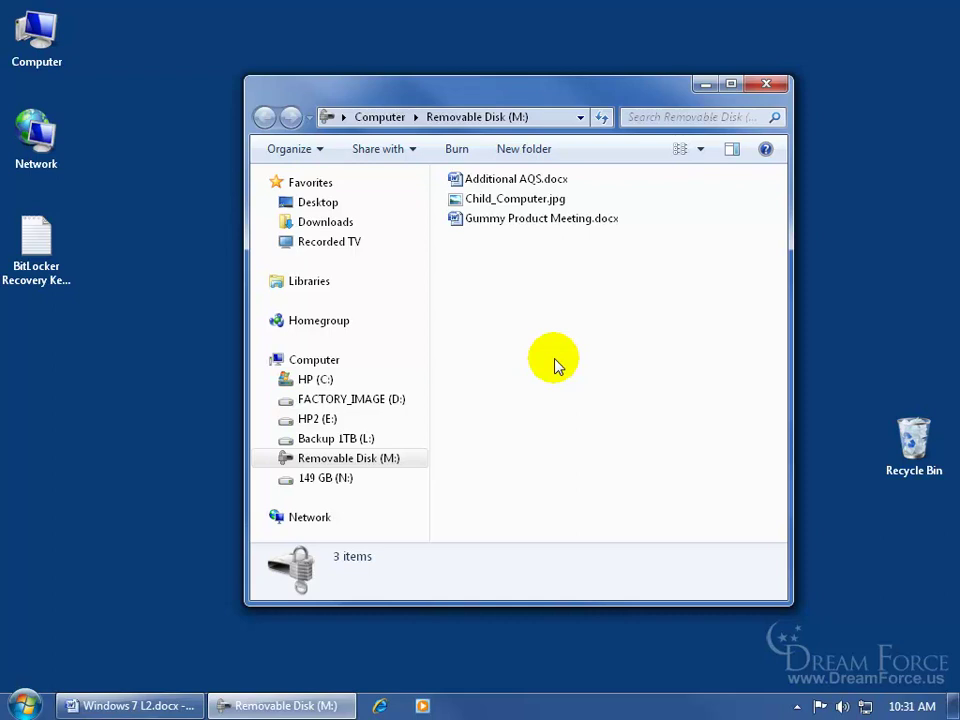
Open Gummy Product Meeting.docx in Word, type 'sdgfg', and close without saving
{"action": "left_click", "coordinate": [497, 222]}
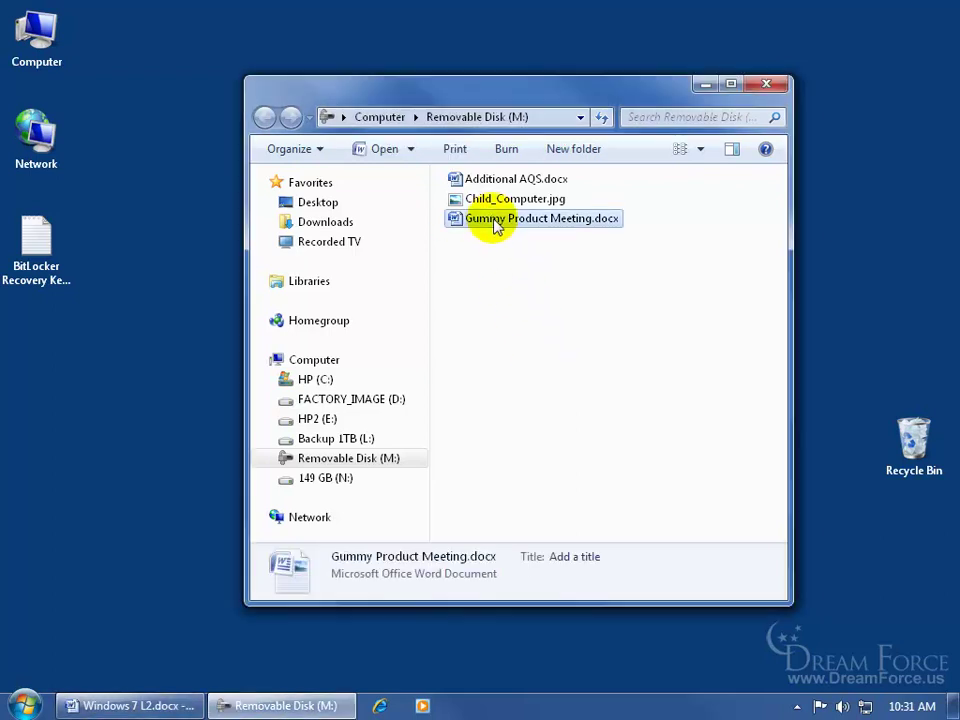
{"action": "double_click", "coordinate": [495, 222]}
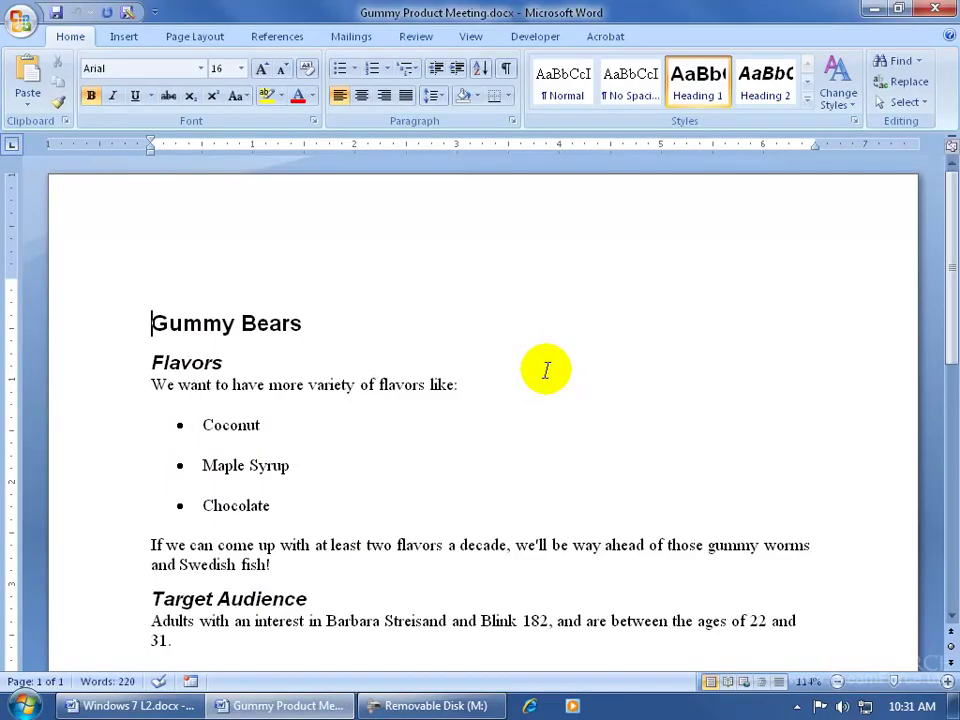
{"action": "left_click", "coordinate": [445, 386]}
{"action": "type", "text": "sdgfg"}
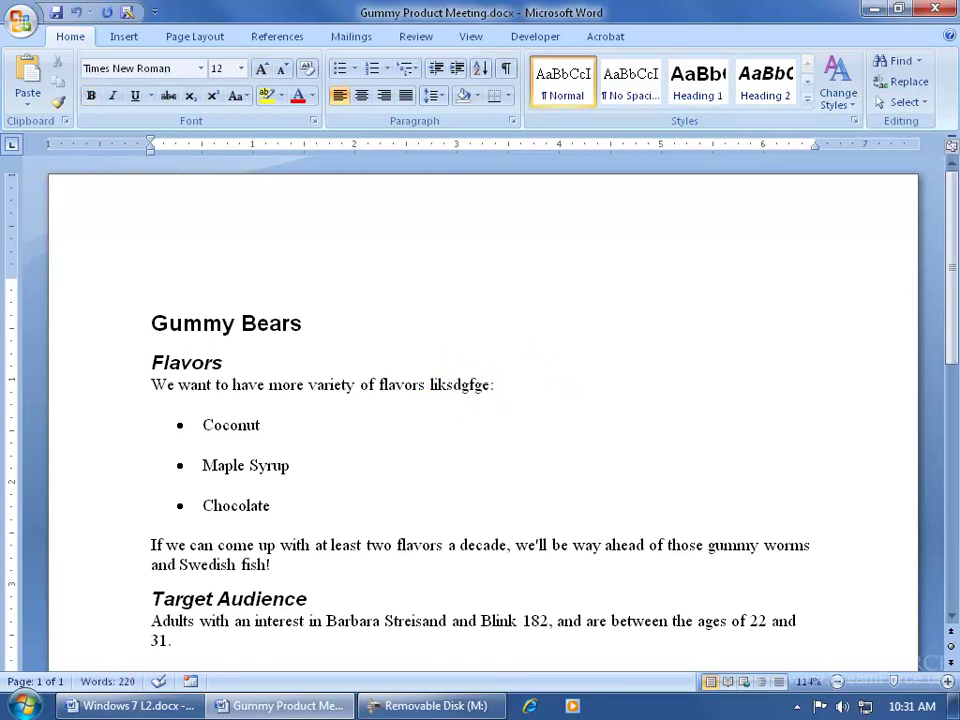
{"action": "left_click", "coordinate": [935, 9]}
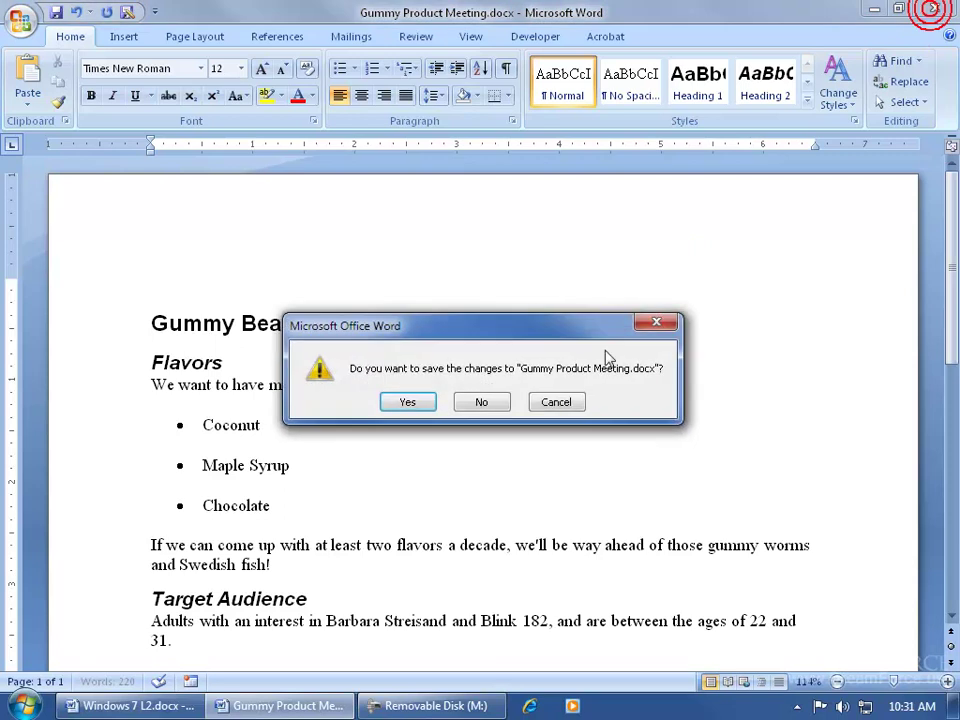
{"action": "left_click", "coordinate": [483, 402]}
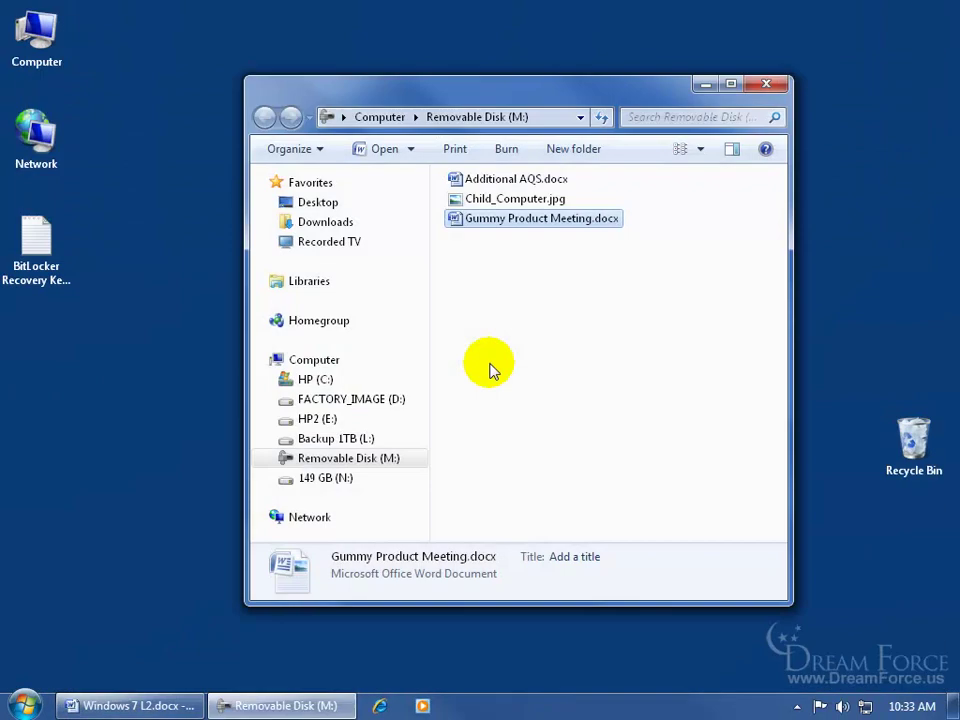
Search 'bitlocker' from the Start menu to open BitLocker Drive Encryption settings
{"action": "left_click", "coordinate": [26, 702]}
{"action": "left_click", "coordinate": [52, 664]}
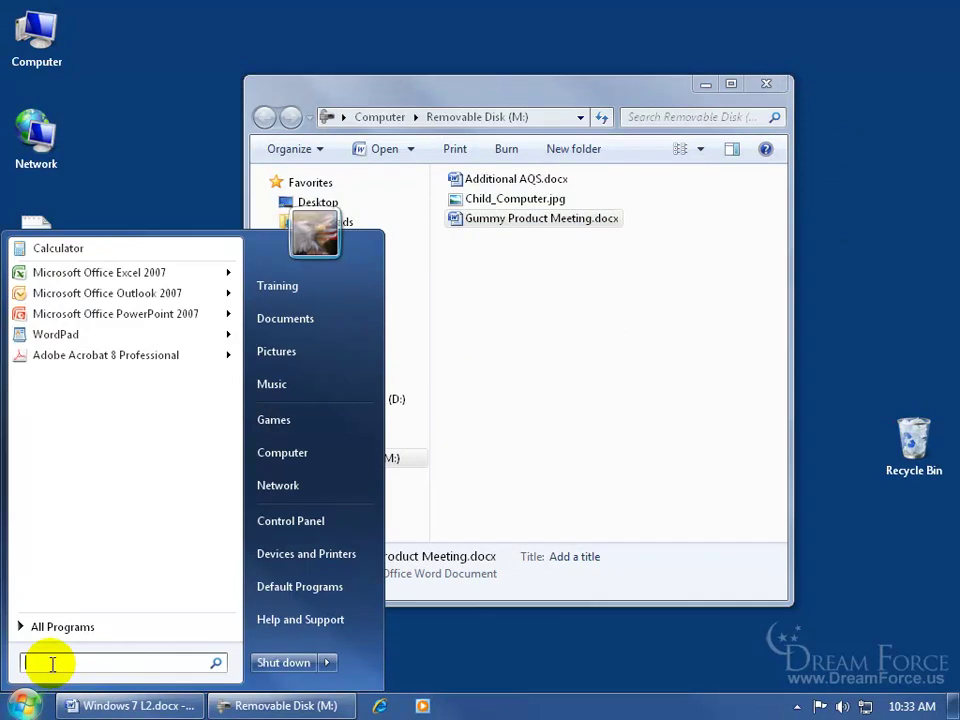
{"action": "type", "text": "bitlocker"}
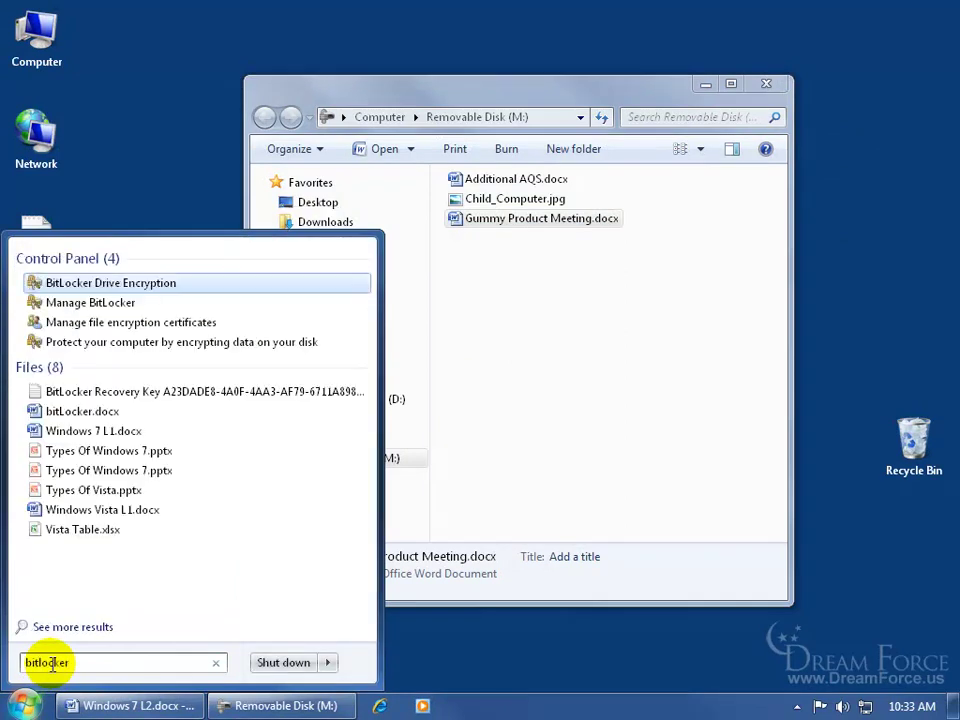
{"action": "left_click", "coordinate": [95, 310]}
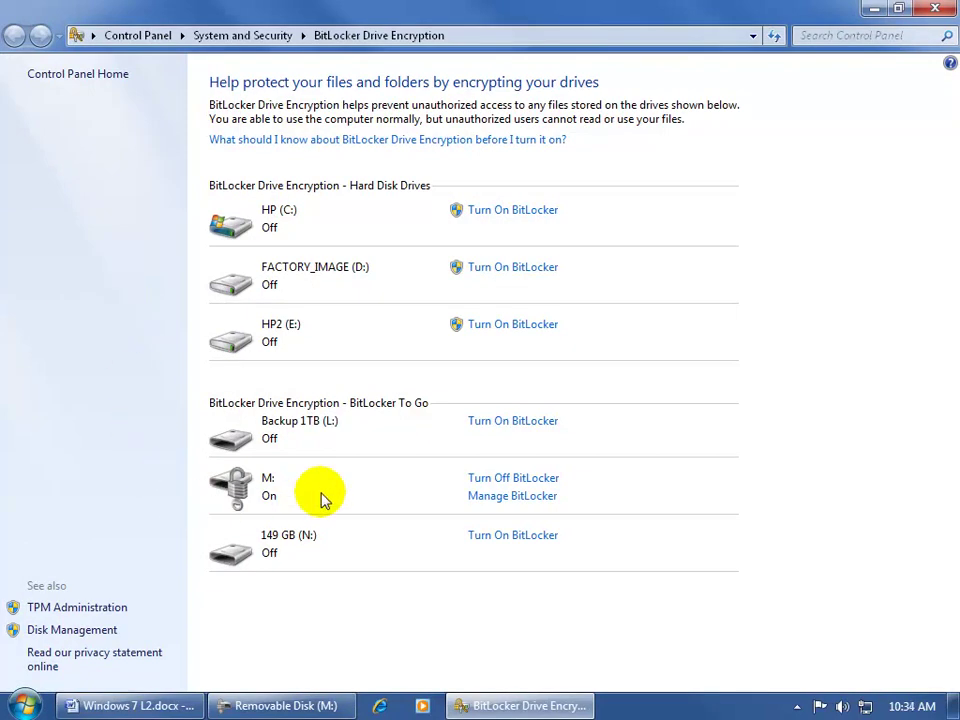
Turn off BitLocker on drive M:, decrypt it, and dismiss the completion message
{"action": "left_click", "coordinate": [517, 482]}
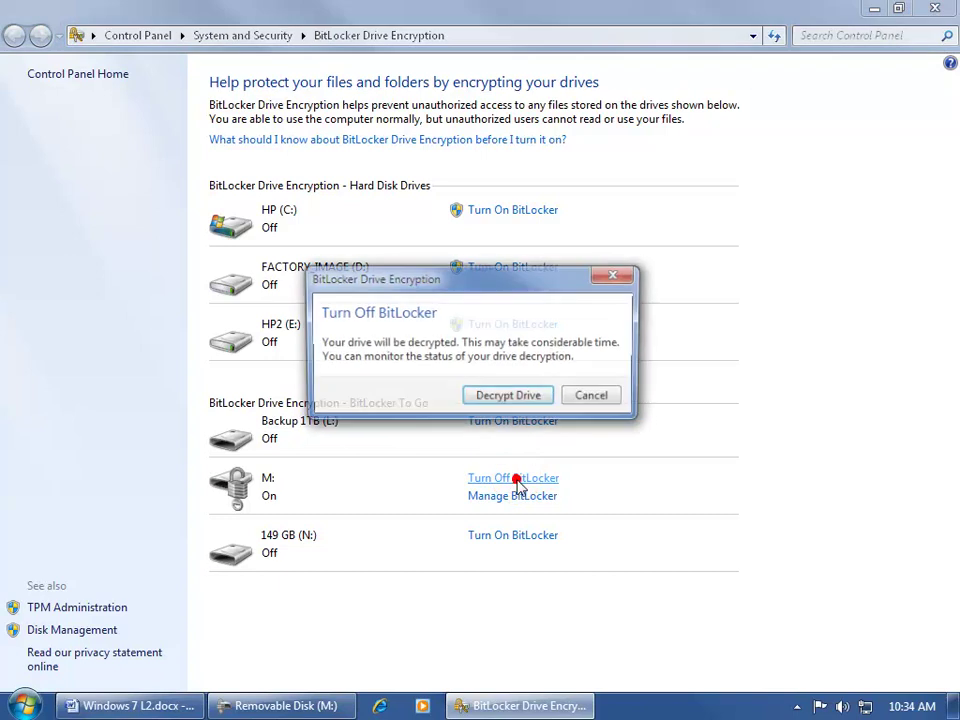
{"action": "left_click", "coordinate": [512, 398]}
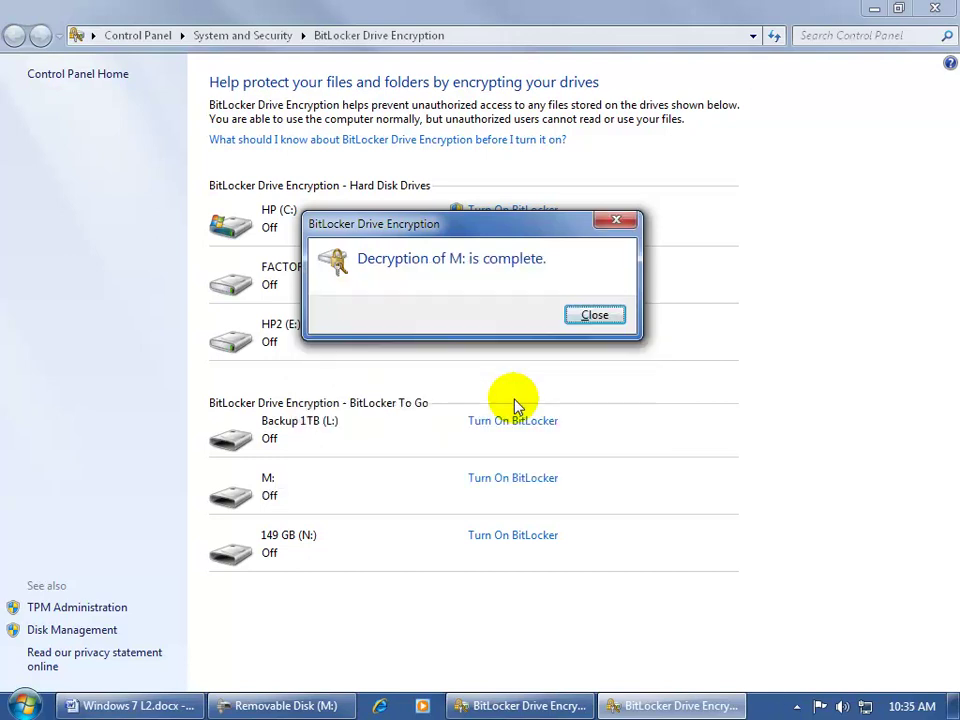
{"action": "left_click", "coordinate": [595, 315]}
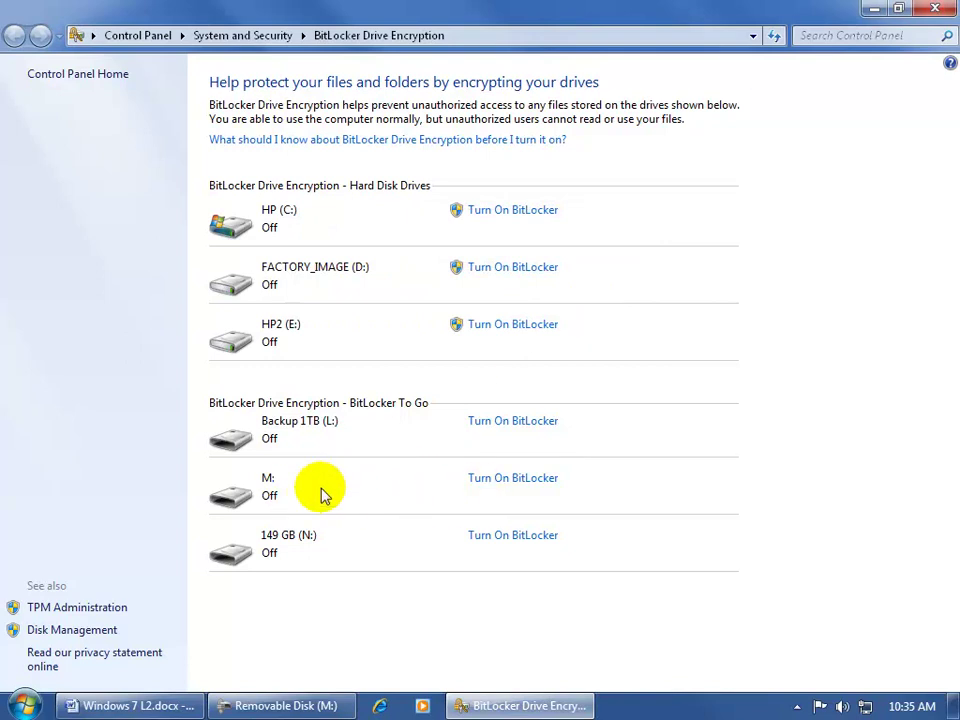
Eject Removable Disk (M:), then bring up the desktop recovery key file's context menu for deletion
{"action": "left_click", "coordinate": [933, 9]}
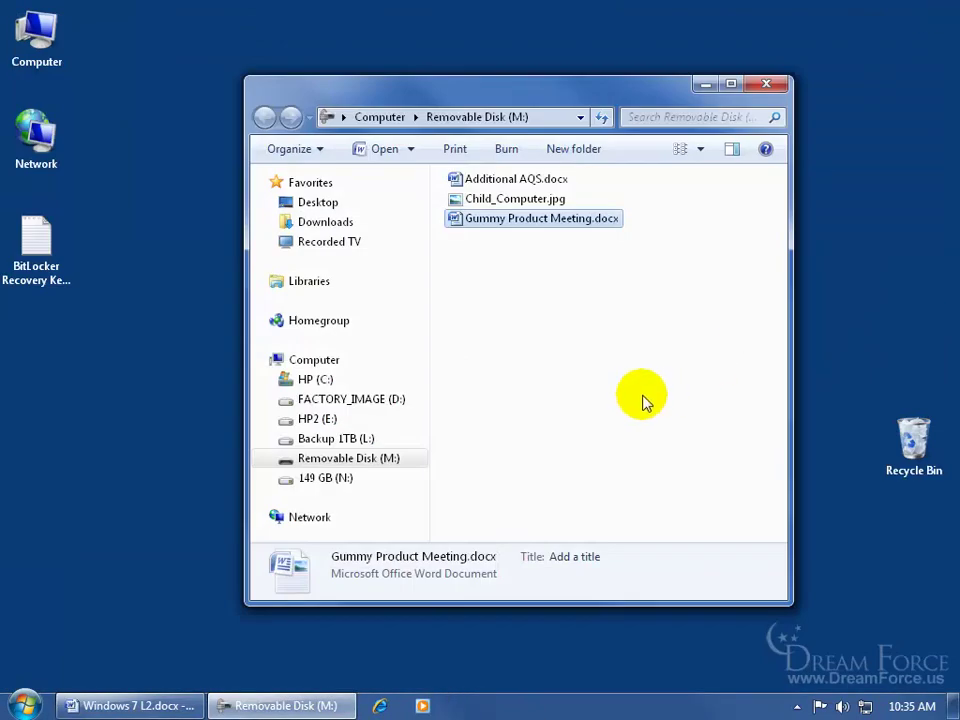
{"action": "right_click", "coordinate": [336, 460]}
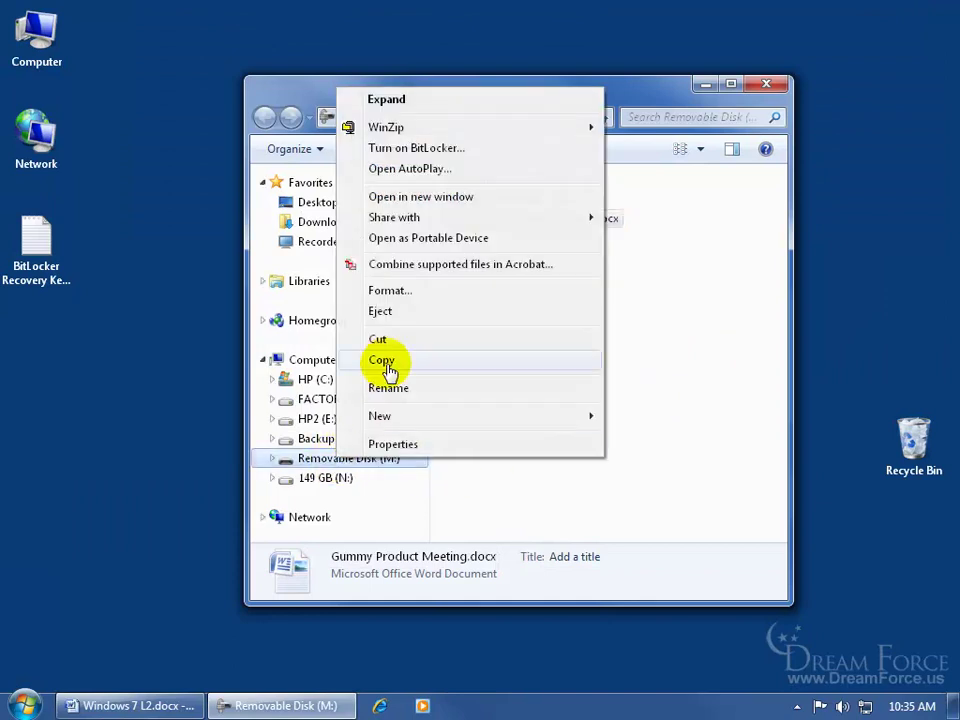
{"action": "left_click", "coordinate": [400, 312]}
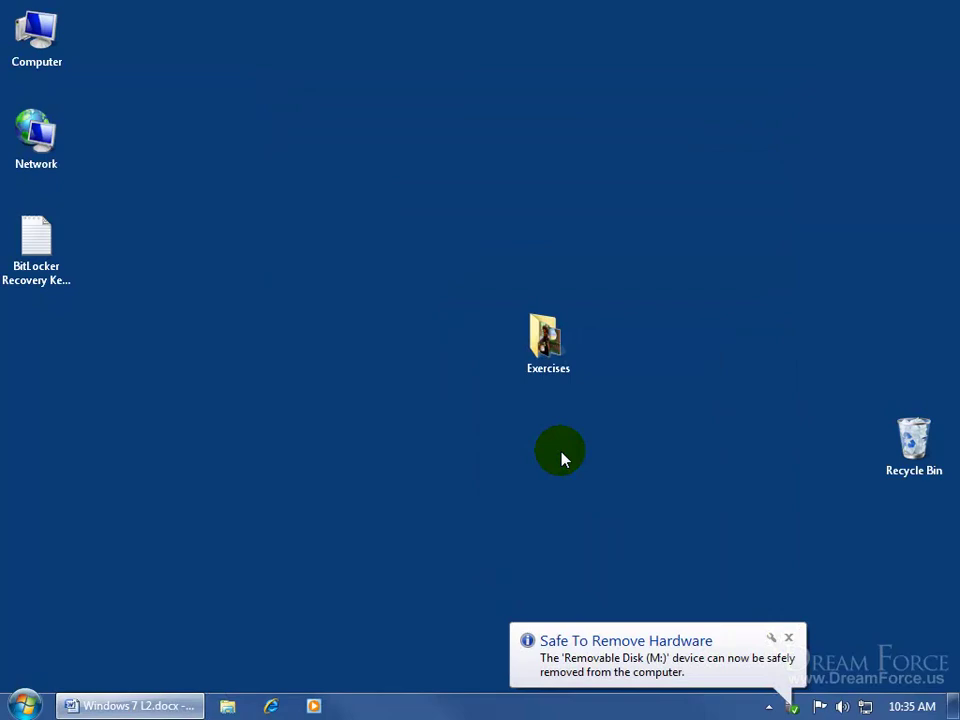
{"action": "left_click", "coordinate": [33, 233]}
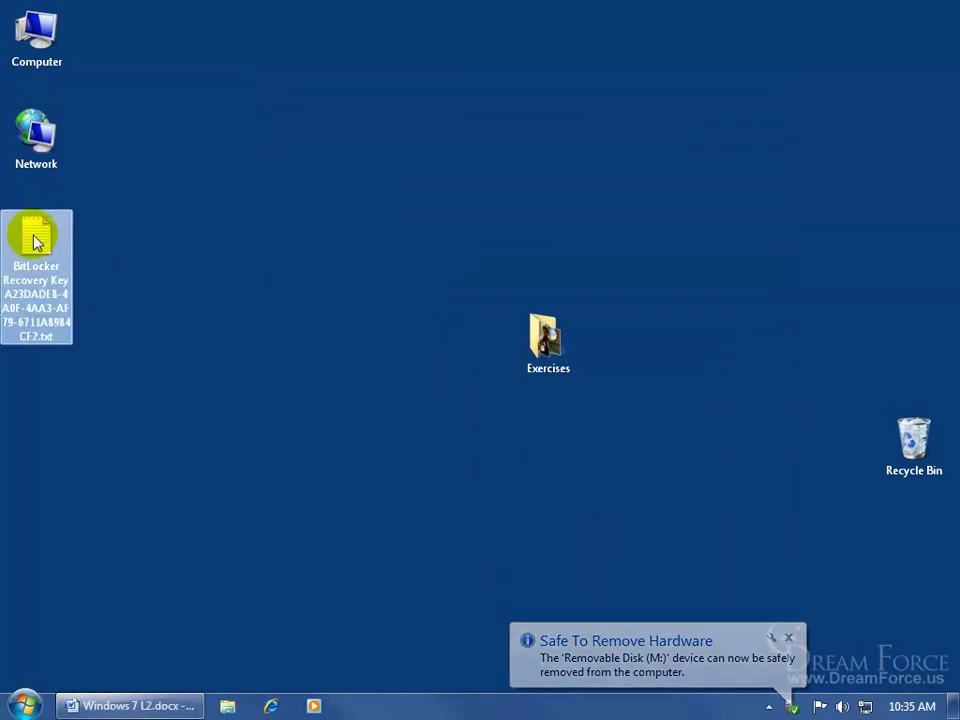
{"action": "right_click", "coordinate": [33, 236]}
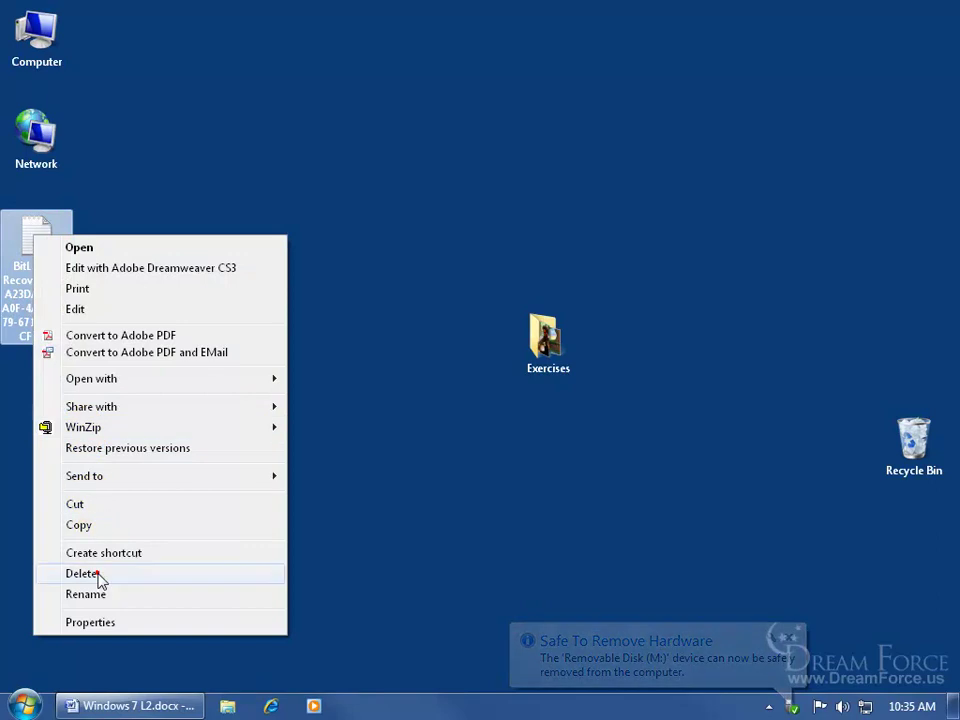